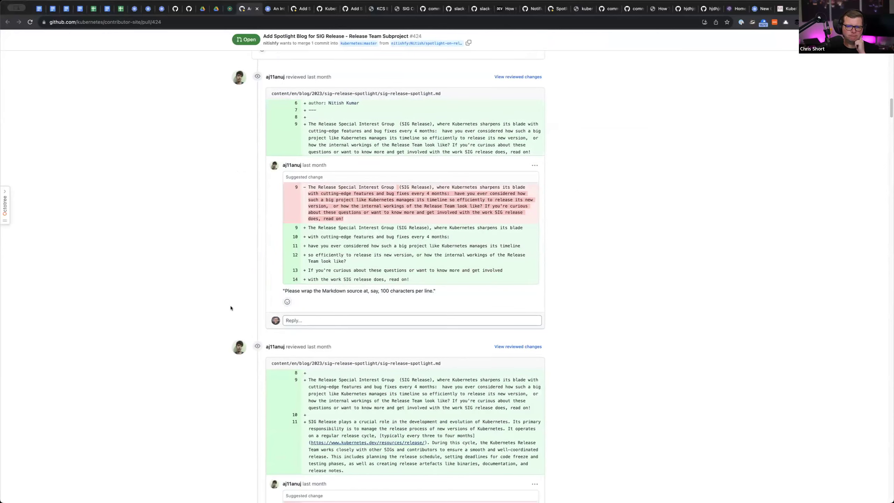
Step: Review the suggested changes, follow-up comments and merge checks on the SIG Release spotlight pull request #424
scroll(229, 304, down, 15)
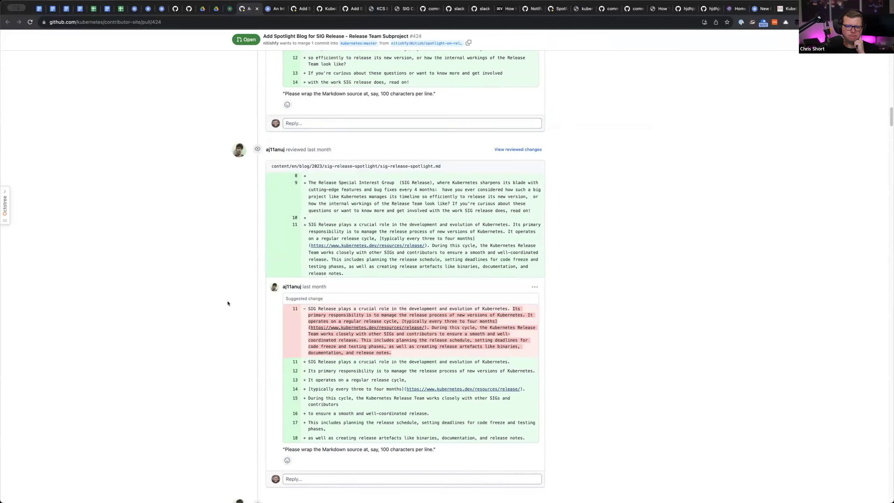
scroll(230, 305, down, 20)
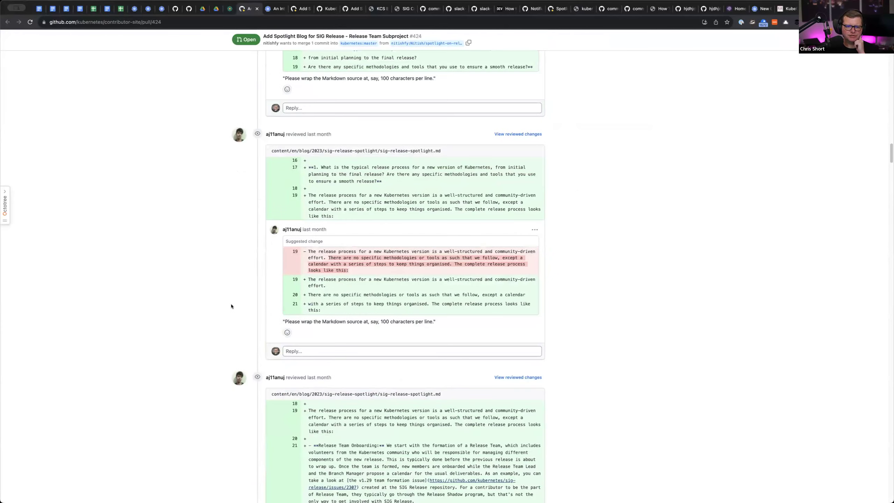
scroll(231, 311, down, 20)
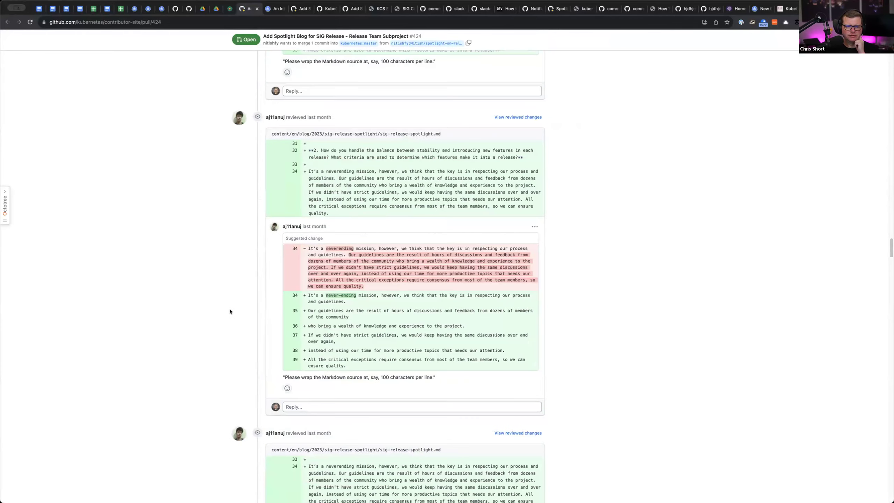
scroll(271, 323, down, 5)
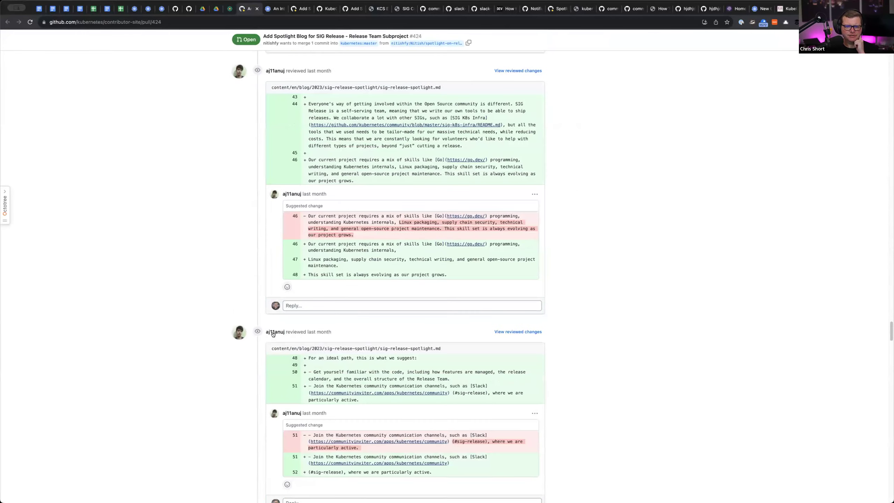
right_click(279, 331)
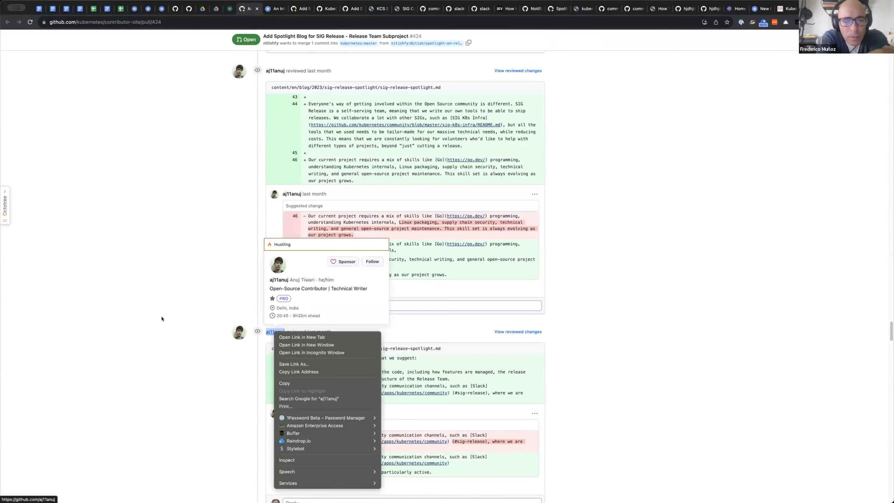
click(145, 317)
scroll(147, 319, down, 2)
scroll(146, 319, down, 15)
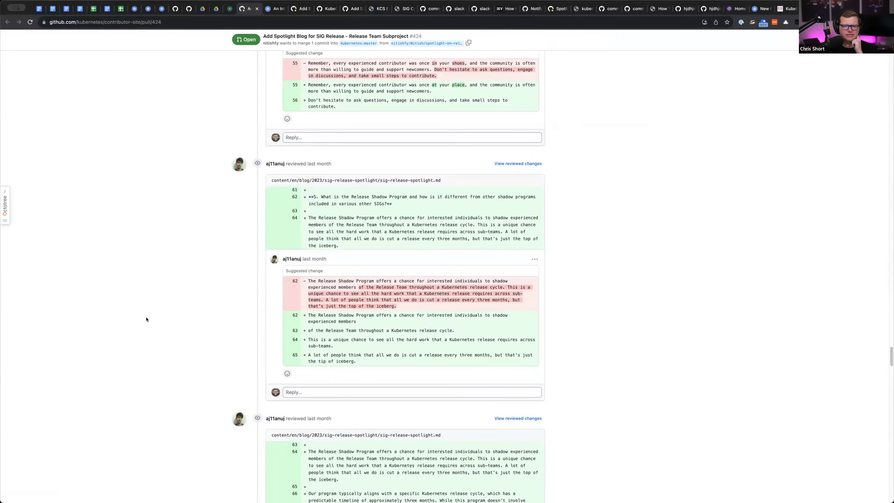
scroll(146, 319, down, 4)
scroll(147, 319, down, 20)
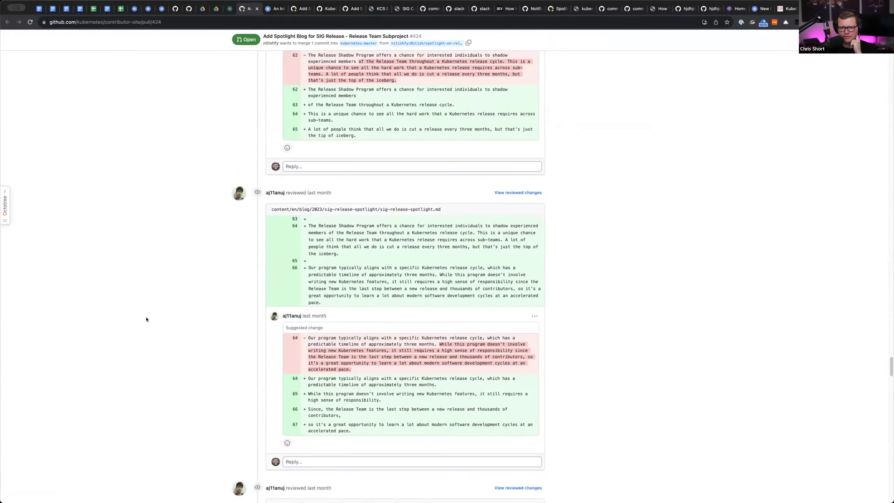
scroll(147, 320, down, 20)
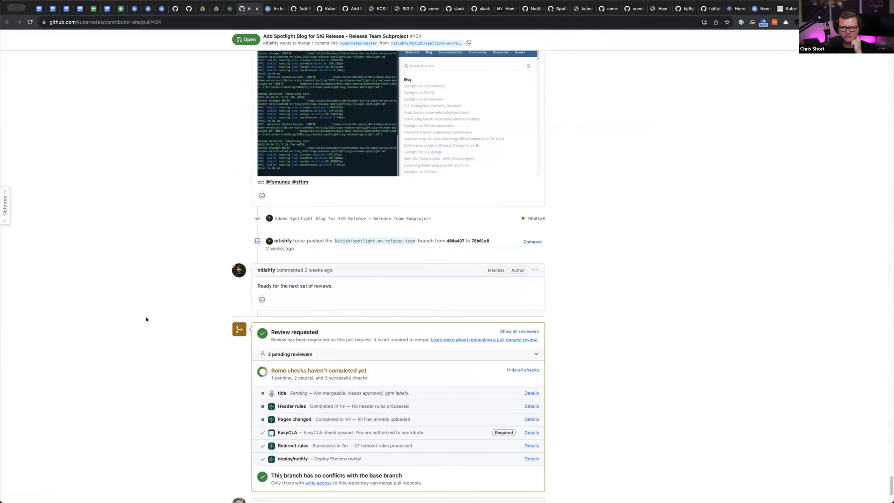
scroll(147, 320, up, 1)
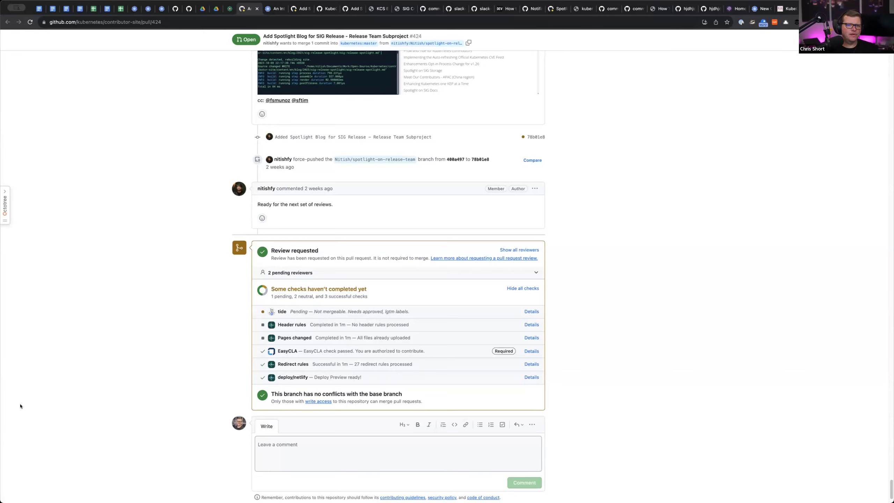
Step: Return to the SIG Contribex Comms Status board, open issue #437 and view its linked pull request #440
click(175, 9)
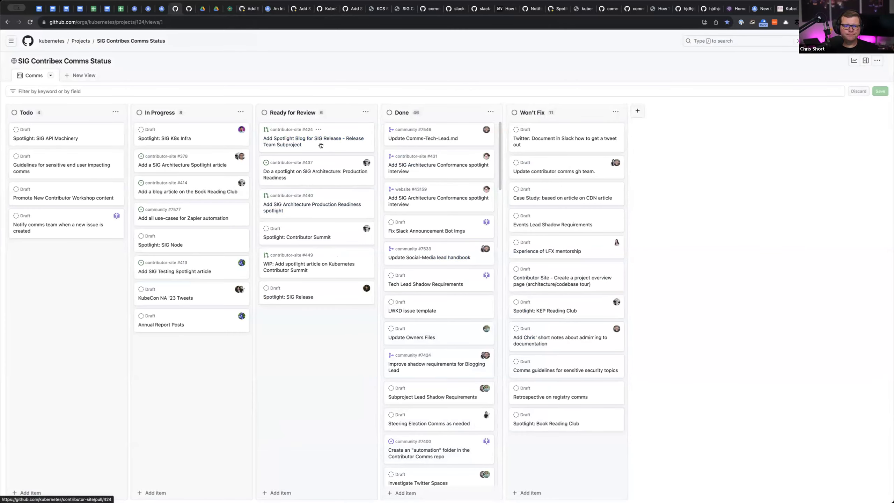
click(315, 172)
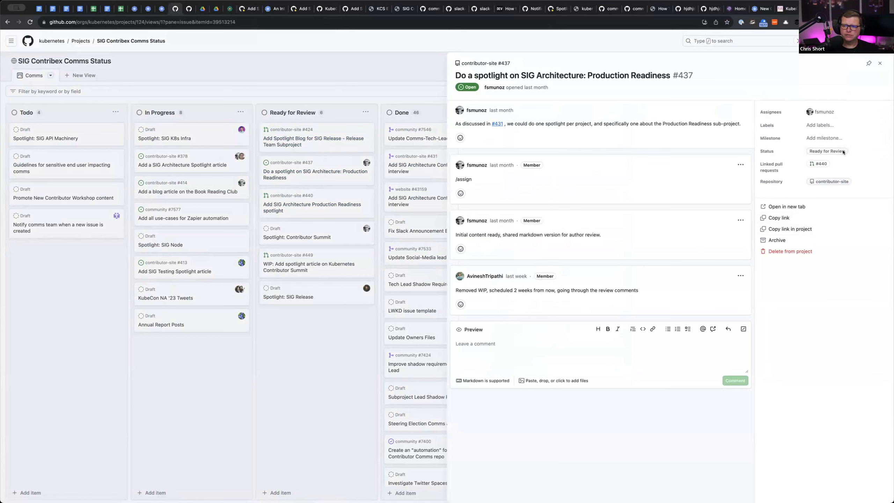
mouse_move(816, 164)
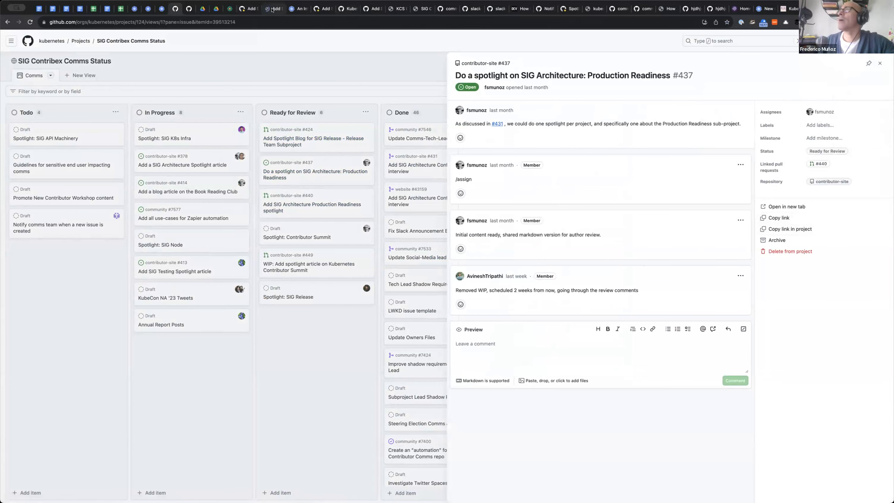
click(272, 9)
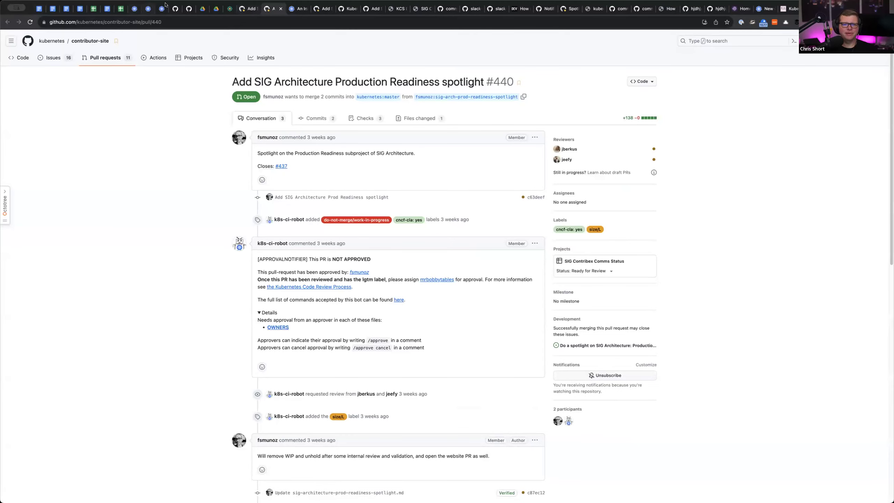
Step: Go back to the project board, reload it and close the details of issue #437
click(182, 13)
key(super+r)
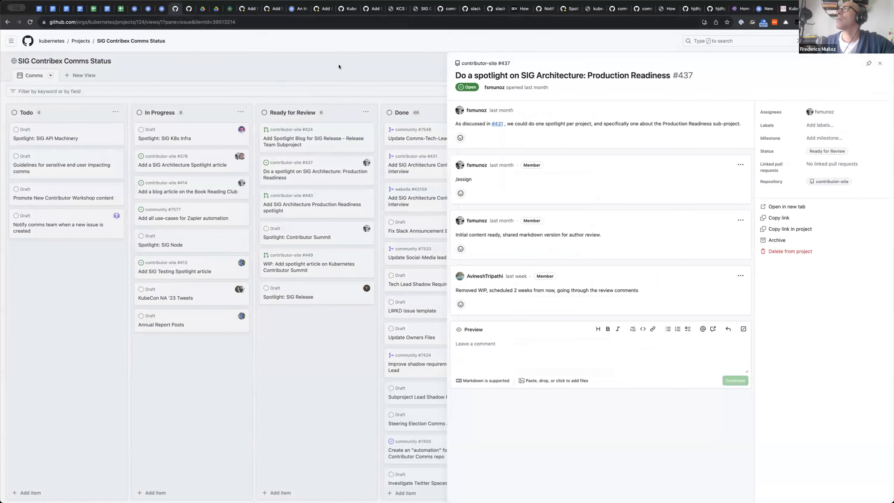
key(Escape)
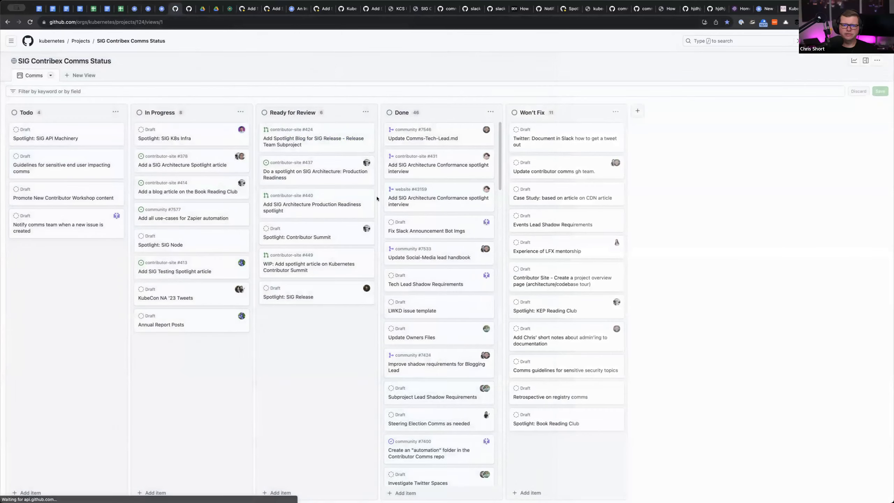
Step: Reopen the SIG Architecture: Production Readiness issue #437 from Ready for Review and go to its linked pull request
click(324, 173)
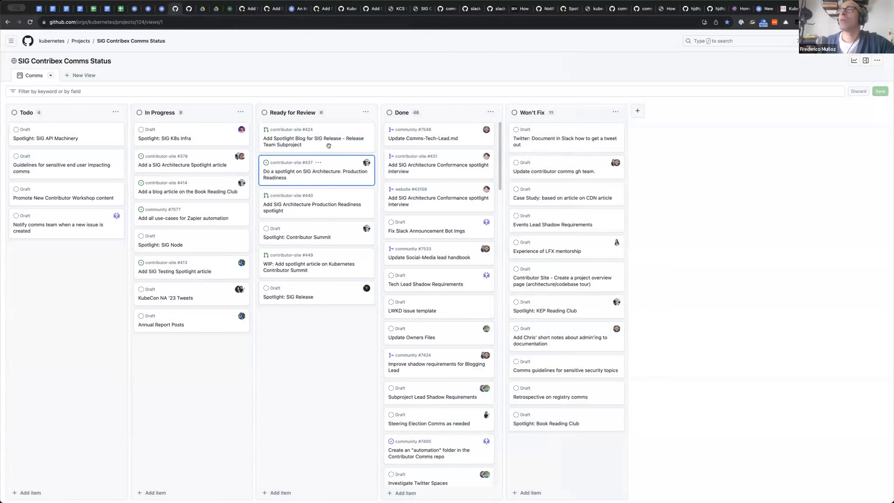
click(282, 171)
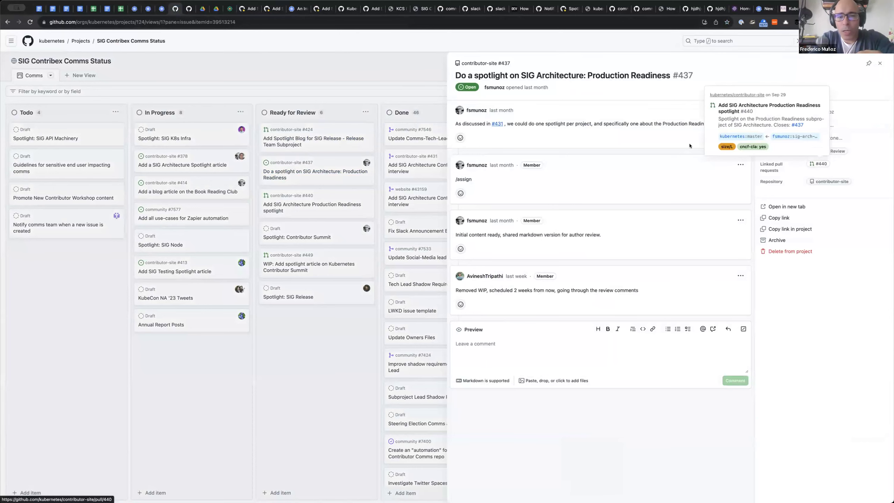
click(821, 164)
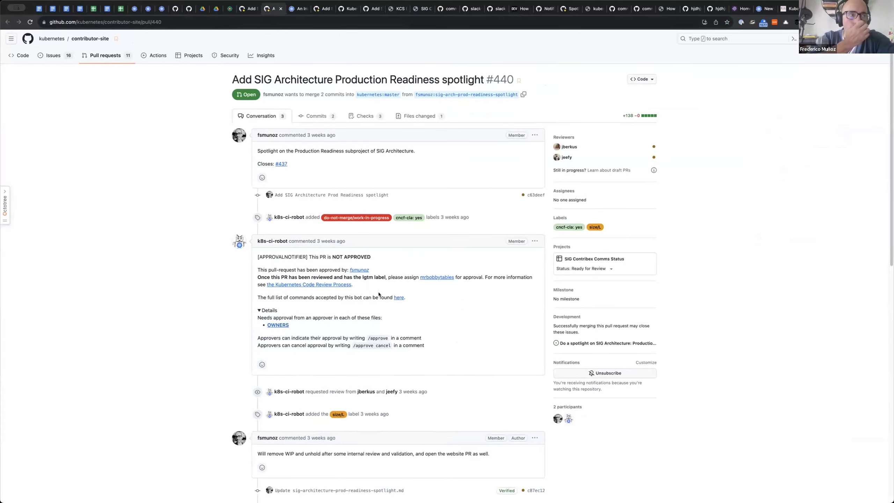
Step: Examine pull request #440's approval notice, labels, reviewers, comment history and merge checks
scroll(379, 294, down, 12)
scroll(379, 294, up, 3)
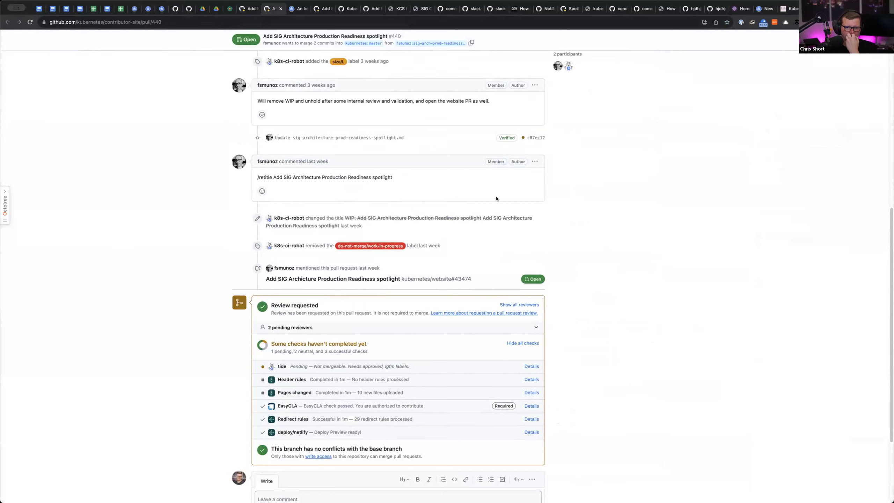
scroll(497, 198, up, 5)
scroll(497, 198, up, 5)
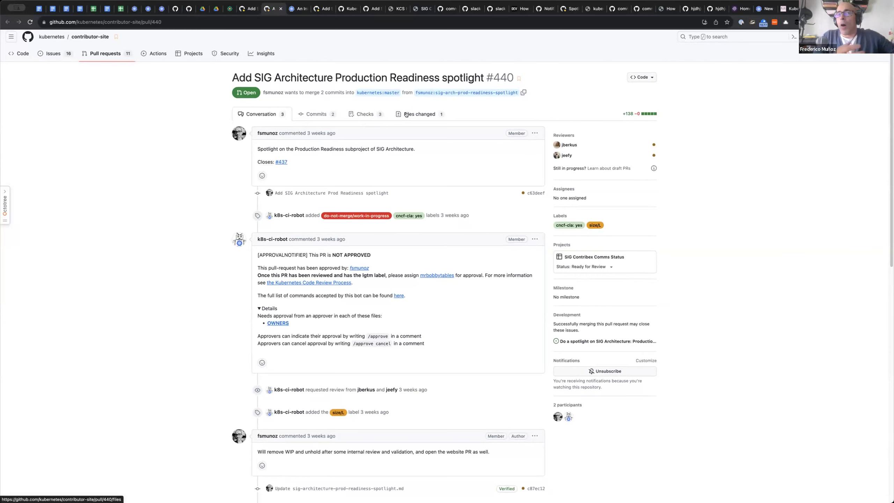
scroll(294, 311, down, 3)
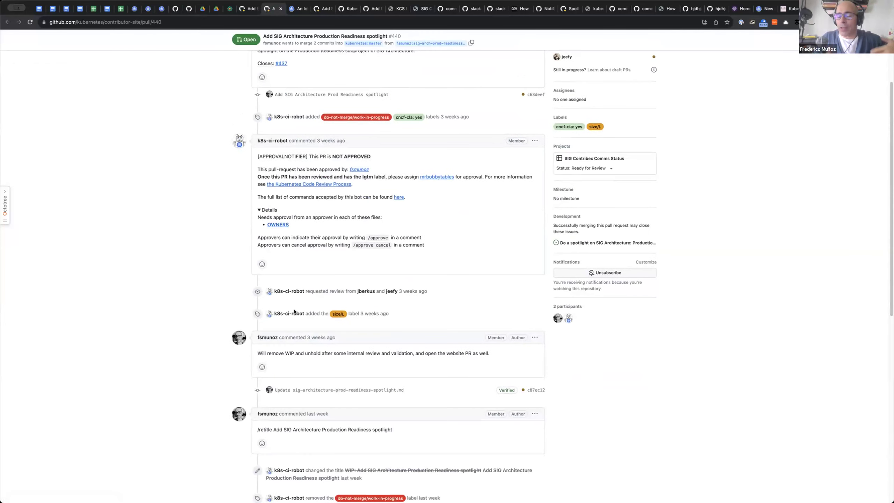
scroll(295, 311, down, 3)
scroll(273, 359, down, 4)
scroll(272, 359, up, 5)
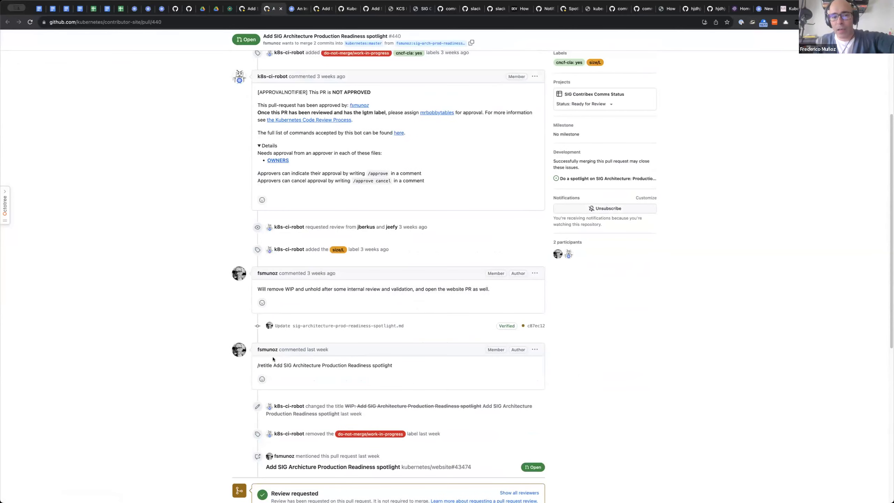
scroll(273, 358, up, 5)
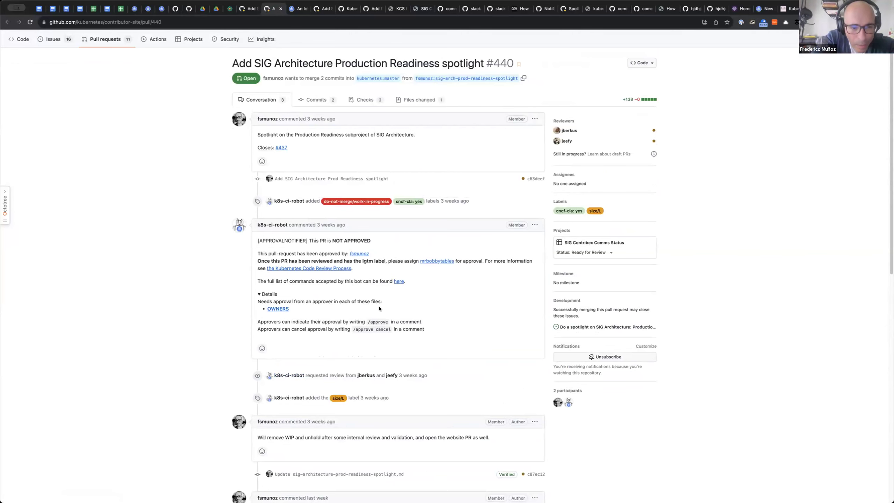
scroll(377, 308, down, 5)
scroll(377, 309, up, 5)
mouse_move(280, 168)
scroll(183, 398, down, 6)
scroll(189, 397, down, 6)
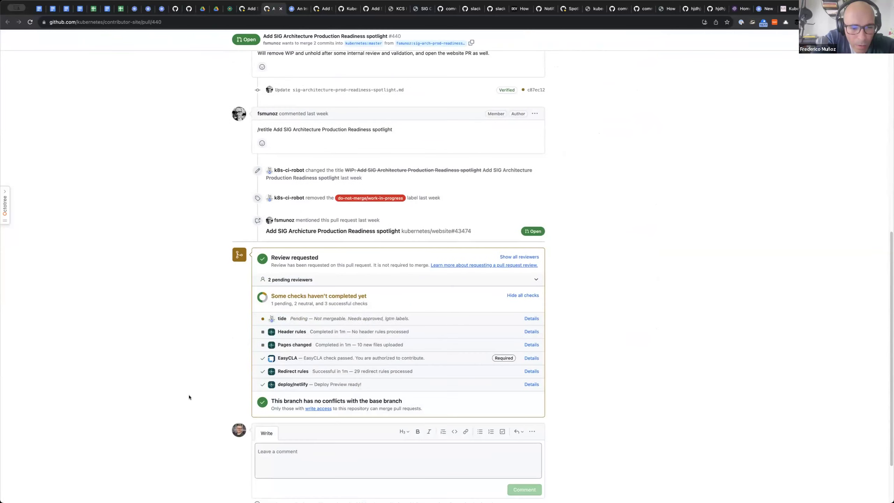
scroll(189, 397, up, 11)
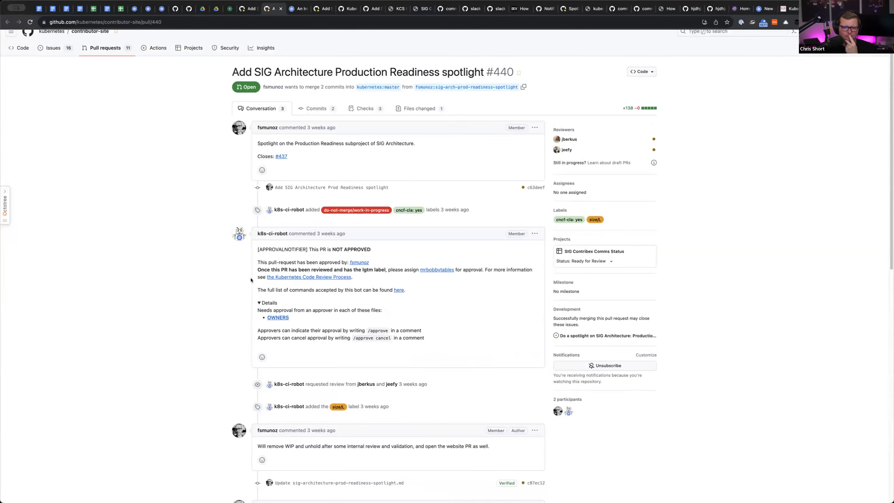
scroll(326, 316, down, 3)
scroll(326, 317, up, 3)
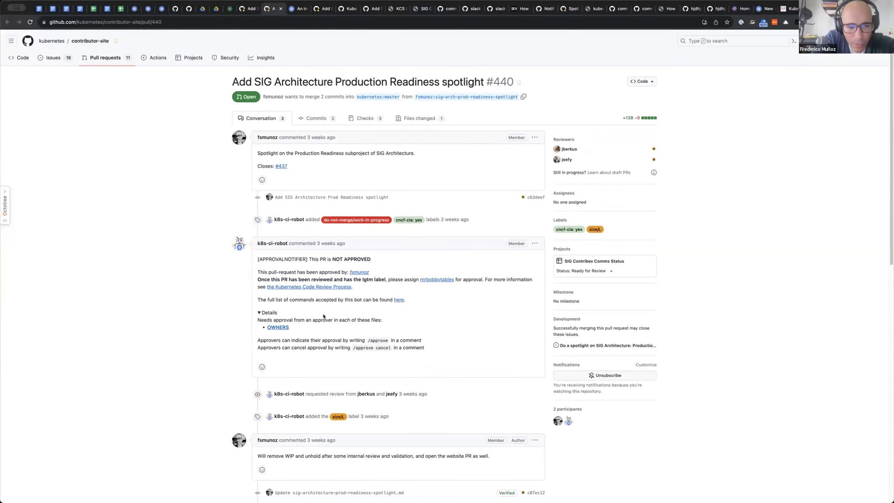
Step: Open the related kubernetes/website pull request #43474, mentioned in the conversation of #440, in a separate tab
scroll(321, 324, down, 11)
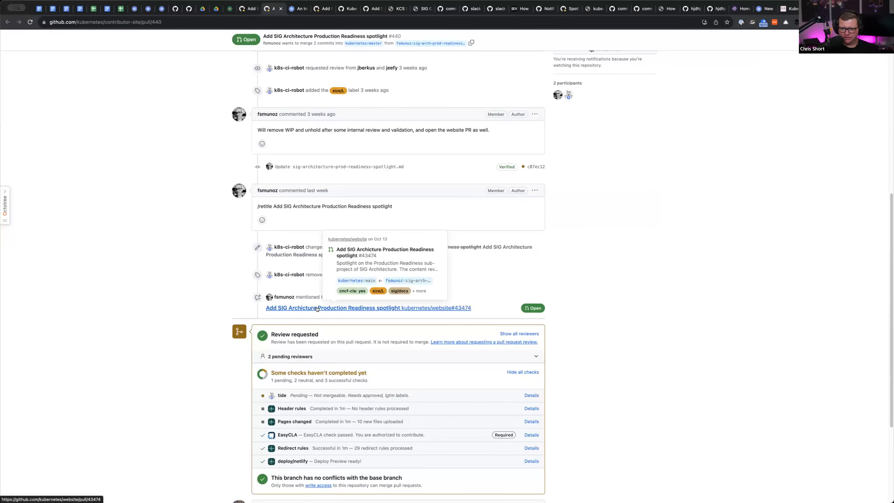
super+click(332, 308)
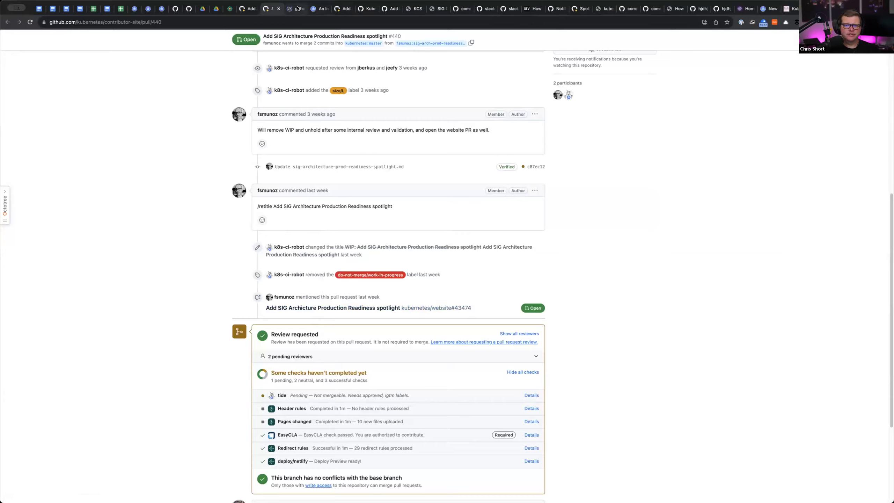
click(294, 9)
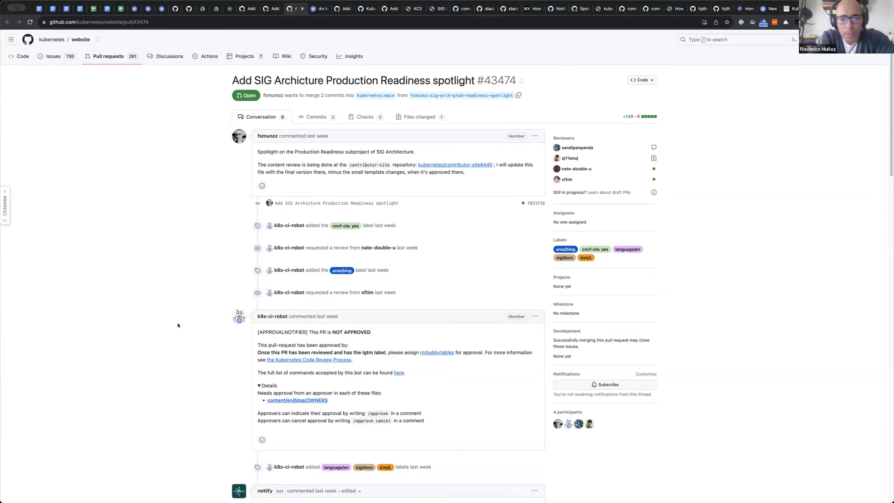
Step: Read through website pull request #43474's deploy preview comment, review suggestions, author replies and merge checks
scroll(178, 329, down, 3)
scroll(178, 328, down, 1)
scroll(178, 330, down, 4)
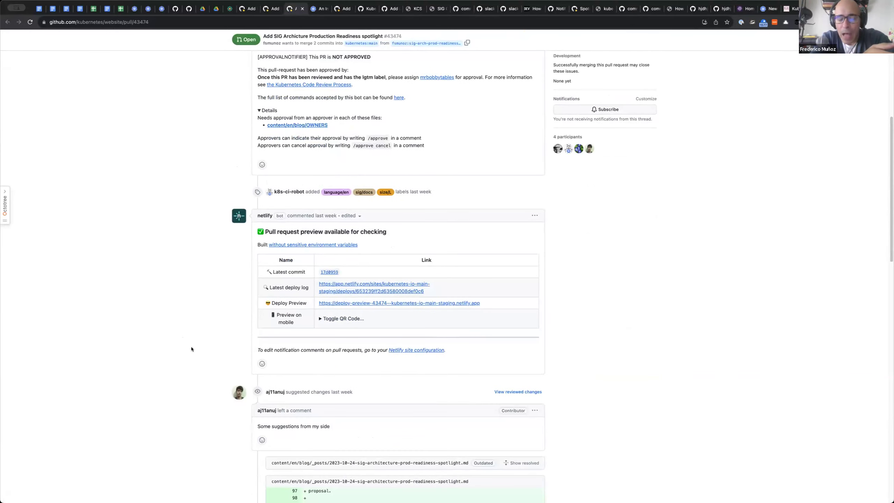
scroll(190, 350, down, 2)
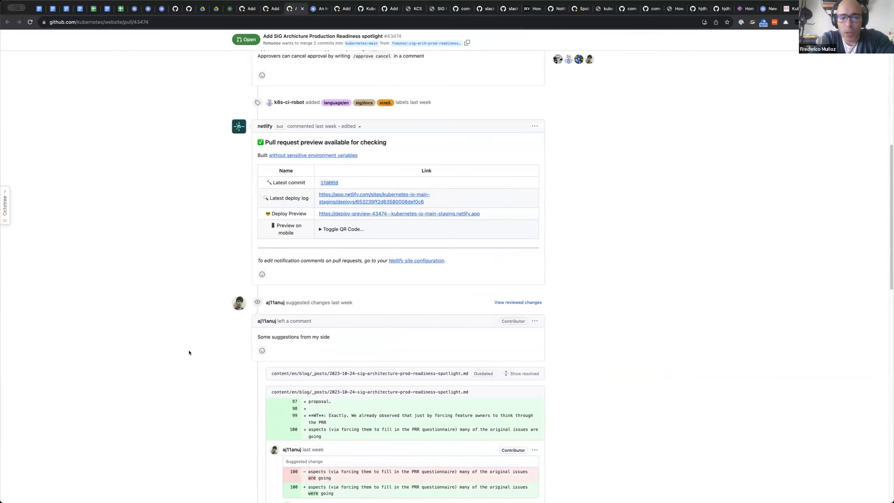
scroll(189, 355, down, 6)
scroll(188, 356, down, 6)
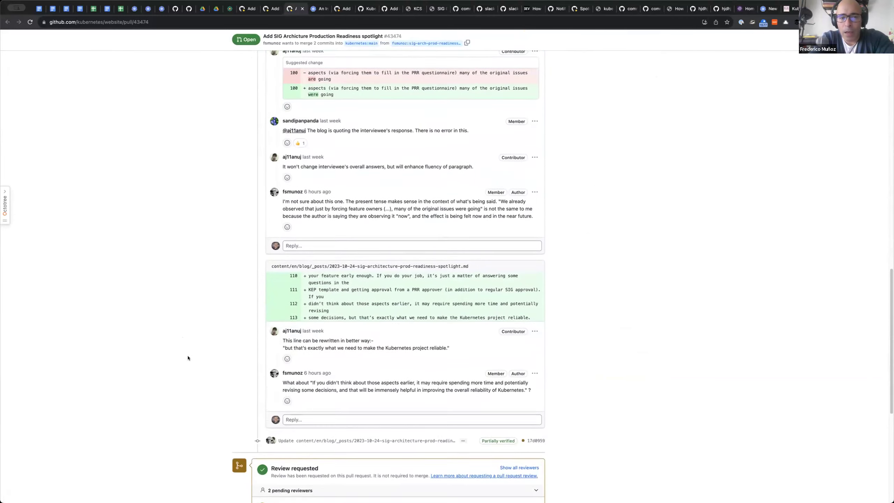
scroll(188, 358, down, 2)
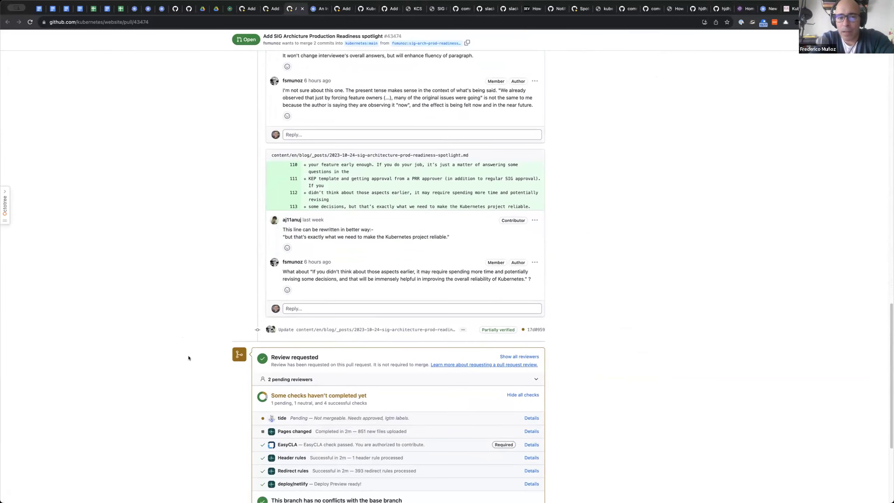
scroll(188, 361, down, 3)
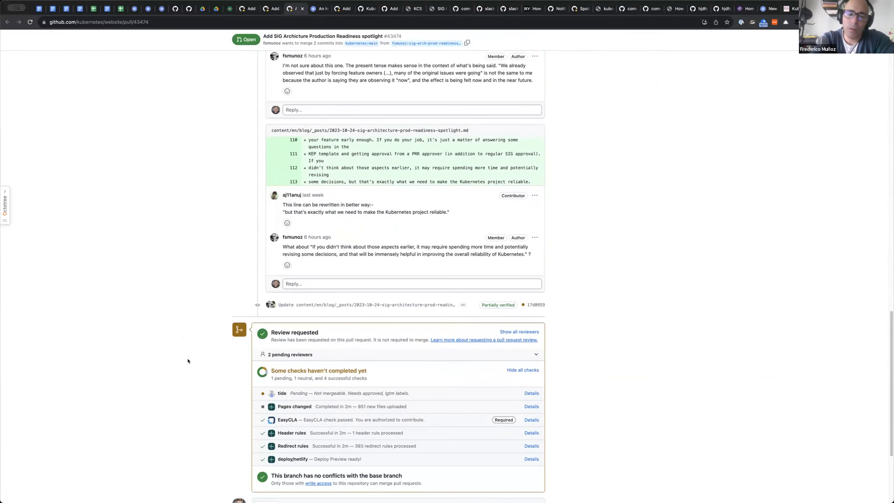
scroll(187, 360, down, 1)
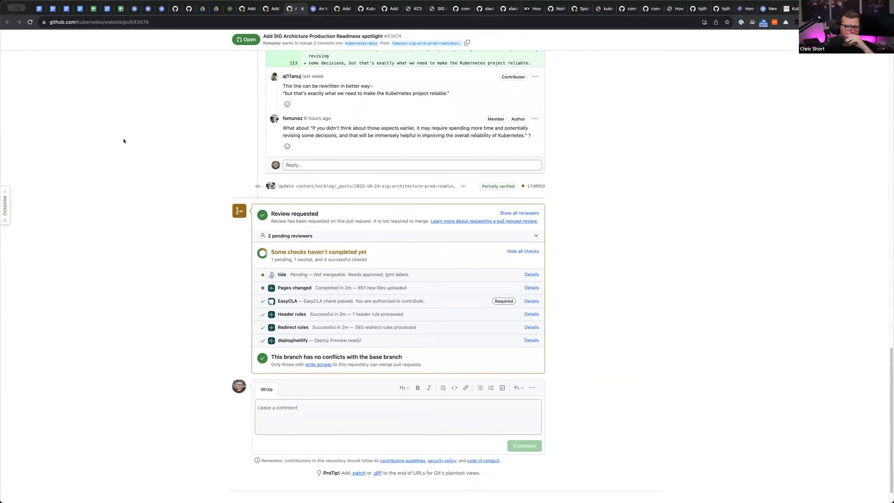
Step: Draft a comment on issue #437 stating that the assignee says it should be published next week, followed by "Feedback was given:"
click(175, 9)
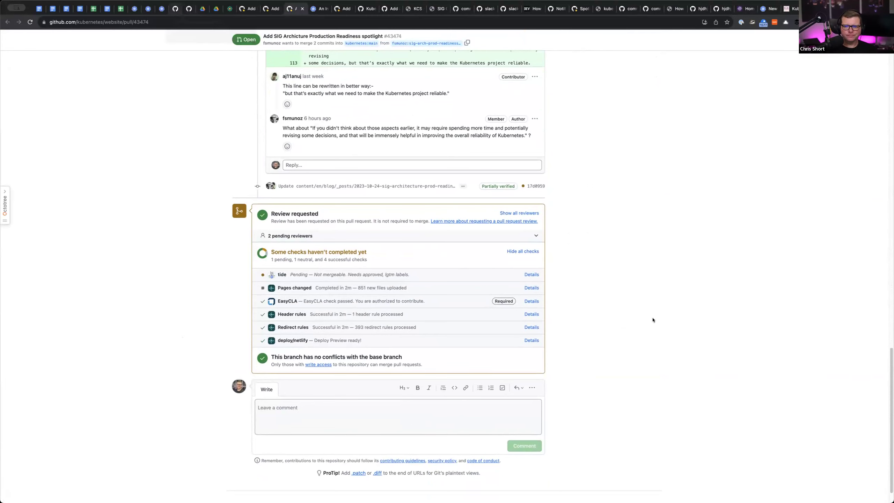
click(484, 361)
text(Fredrico says it )
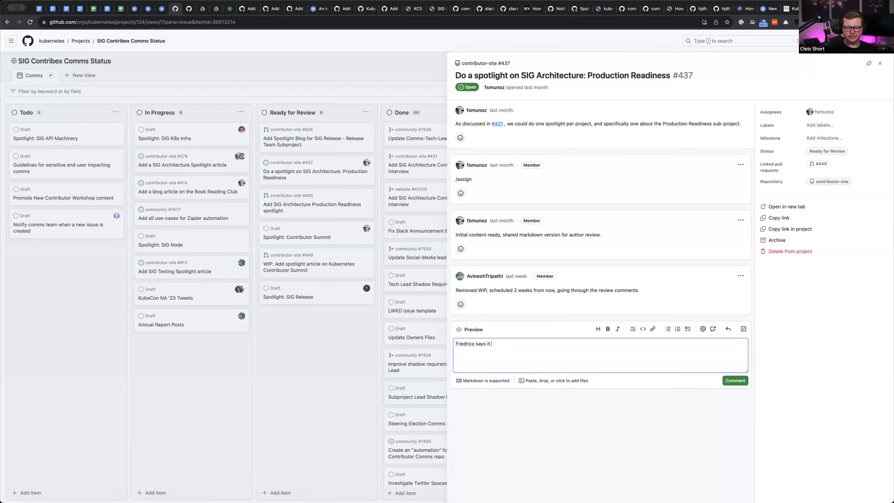
text(should be published nex)
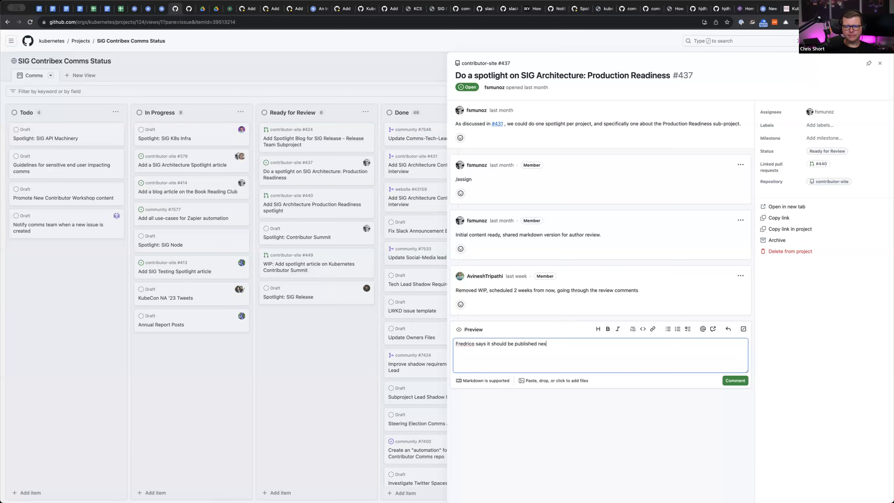
text(t week)
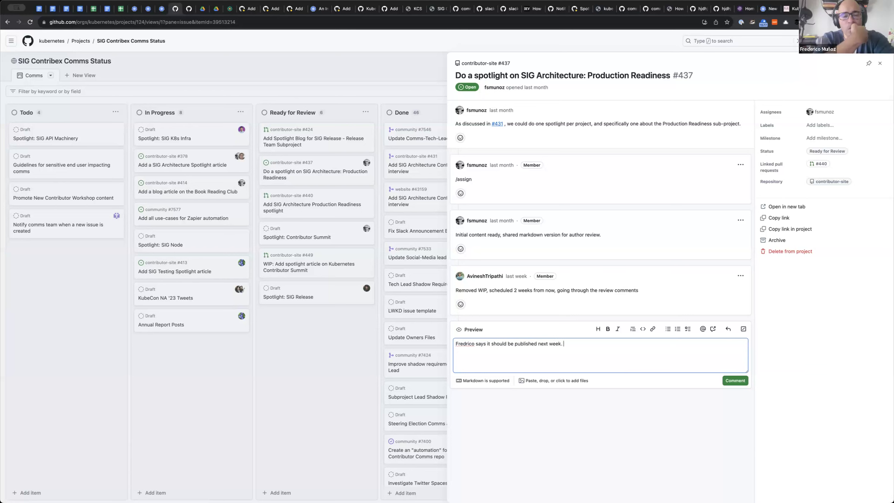
text(. Feedback was gin)
key(BackSpace)
text(ven:)
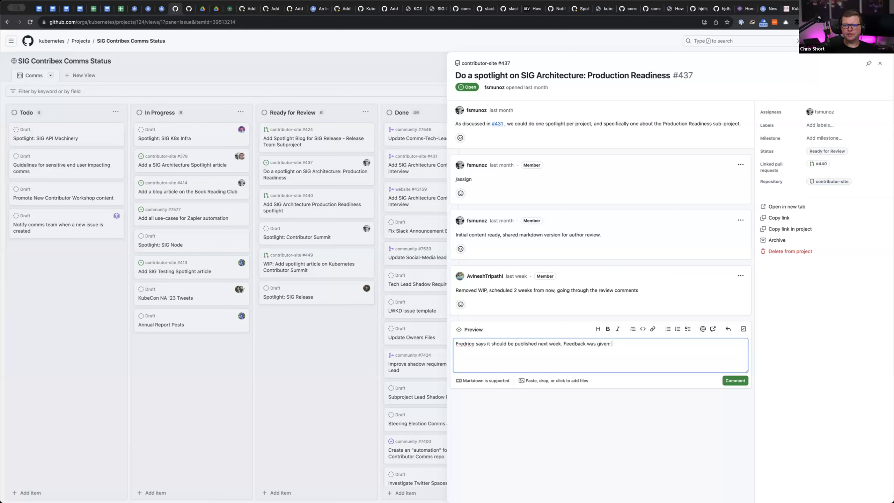
click(298, 9)
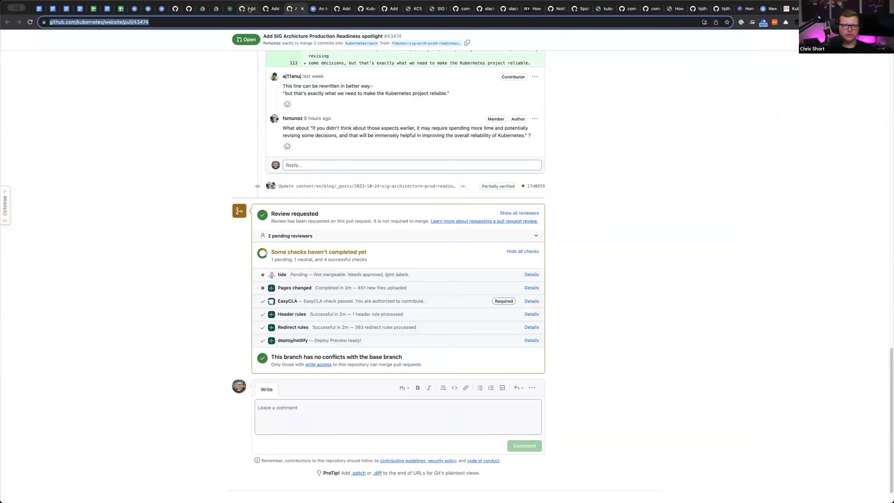
click(249, 10)
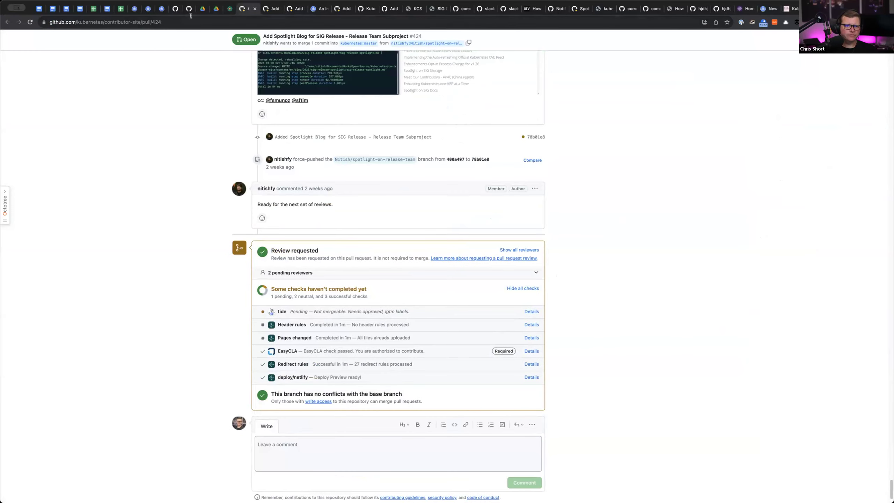
click(176, 11)
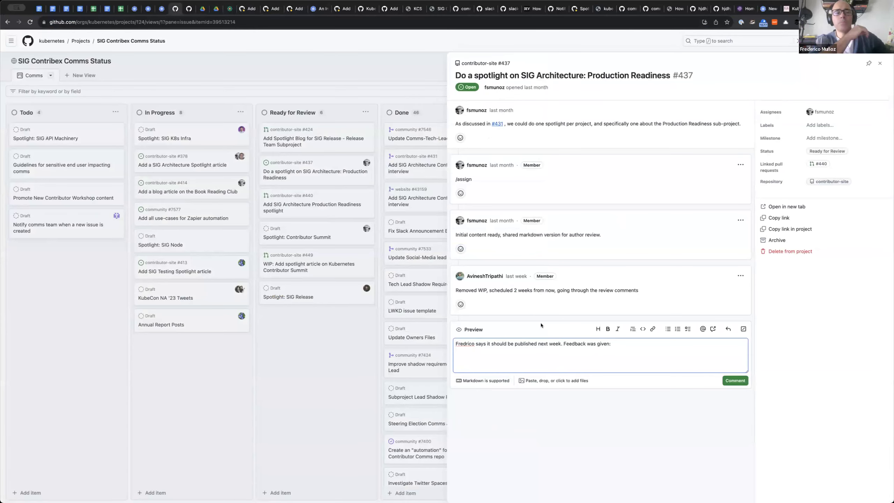
text(https://github.com/kubernetes/website/pull/43474)
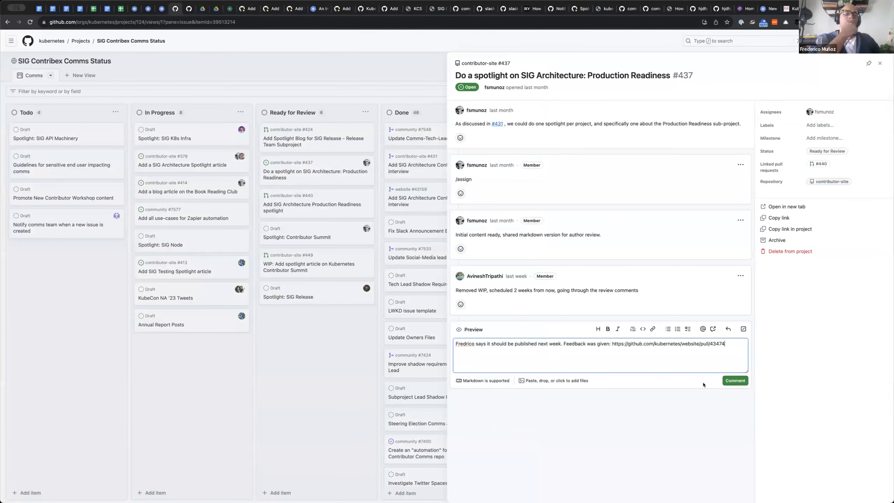
click(732, 381)
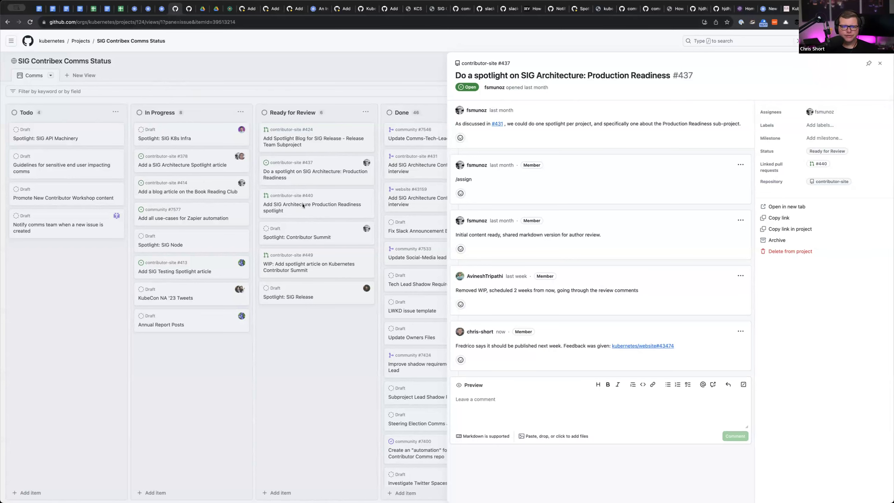
Step: Look at the Ready for Review items #440 and Spotlight: Contributor Summit, closing each one after viewing
key(Escape)
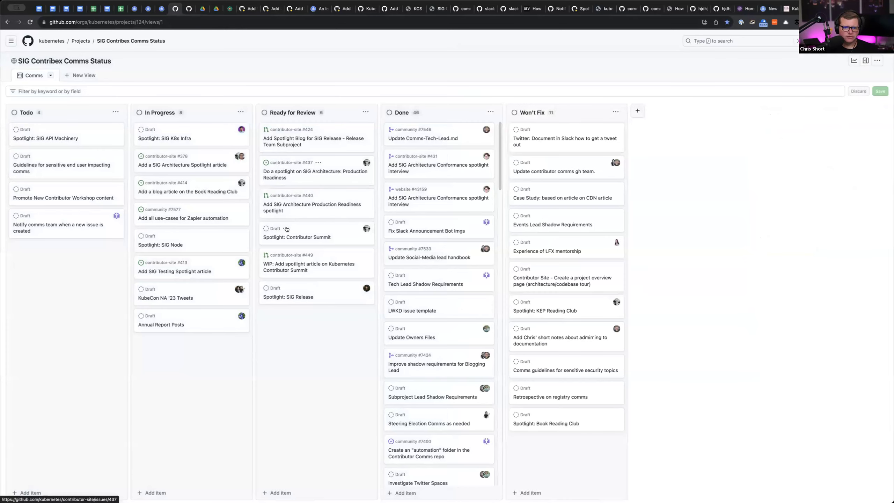
click(281, 206)
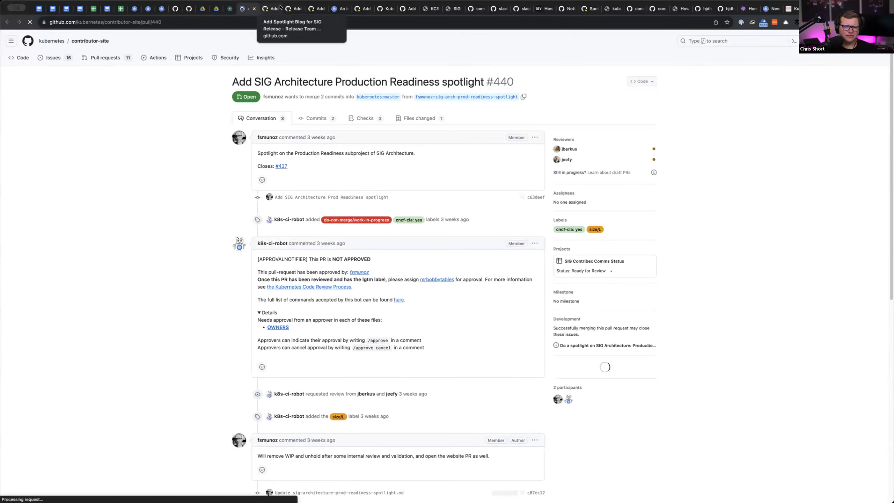
key(super+w)
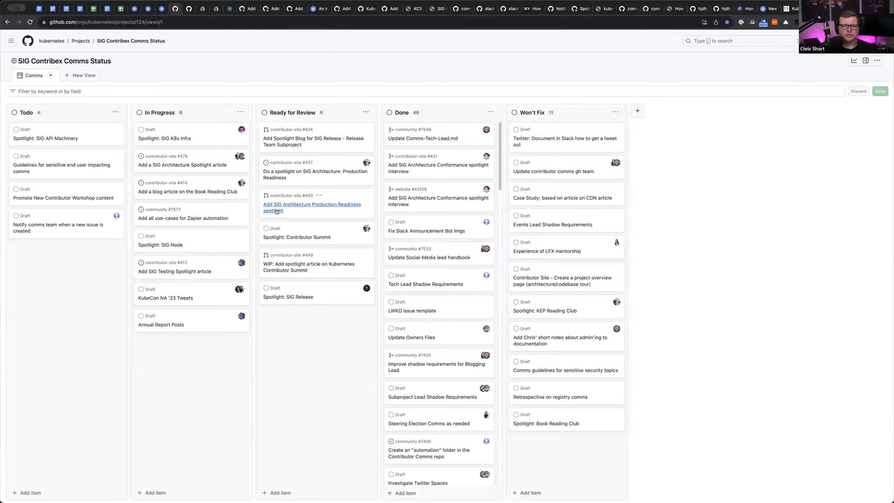
click(306, 238)
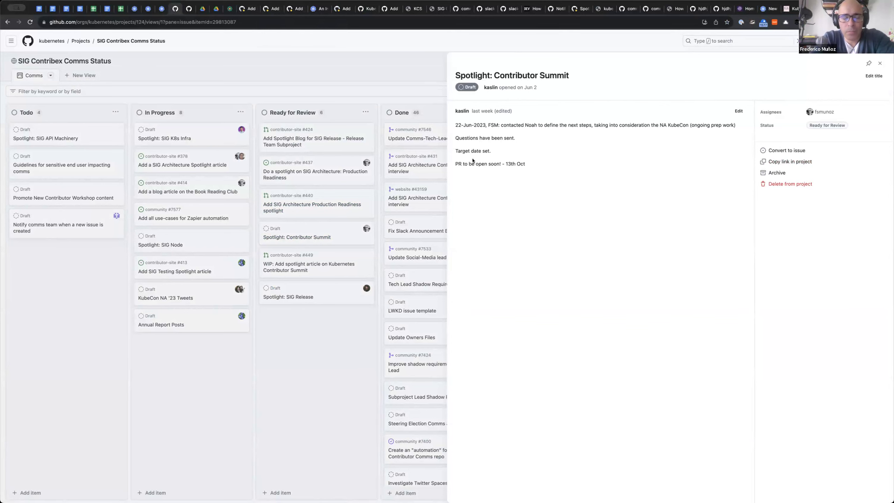
key(Escape)
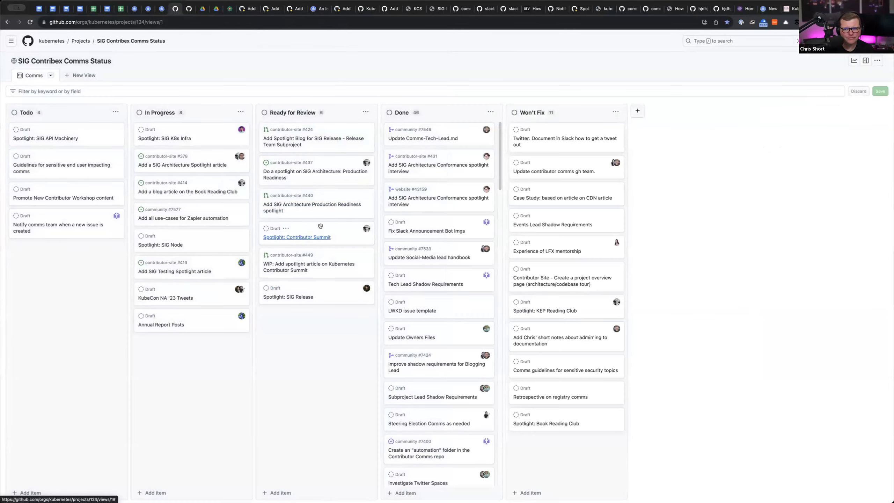
Step: Review pull request #449 on the Kubernetes Contributor Summit, opening its linked issue #448 in a separate tab, and return to the board
click(300, 263)
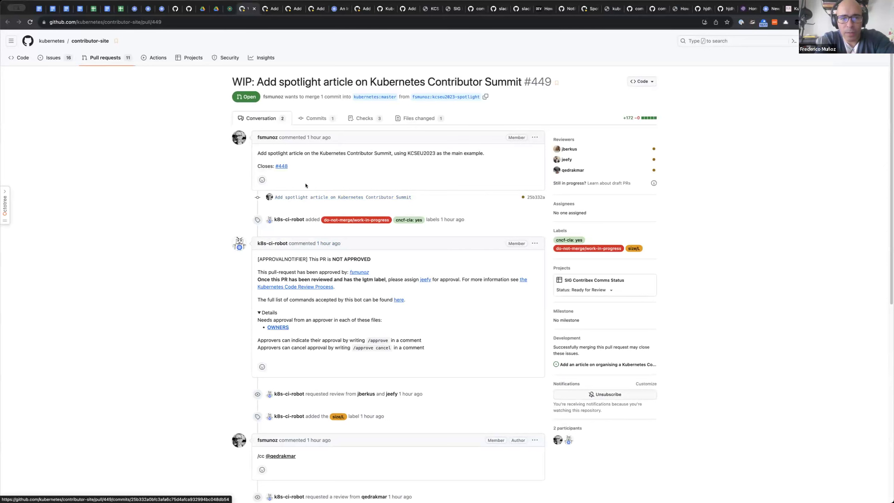
super+click(281, 166)
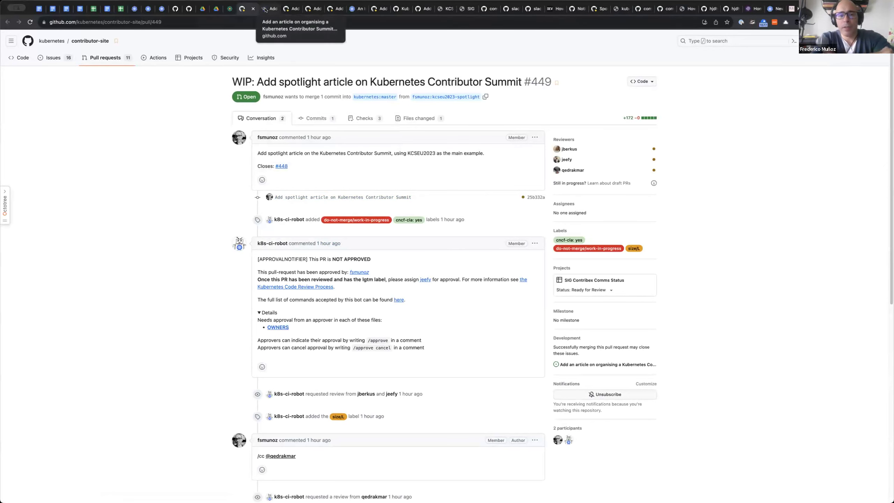
scroll(281, 327, down, 10)
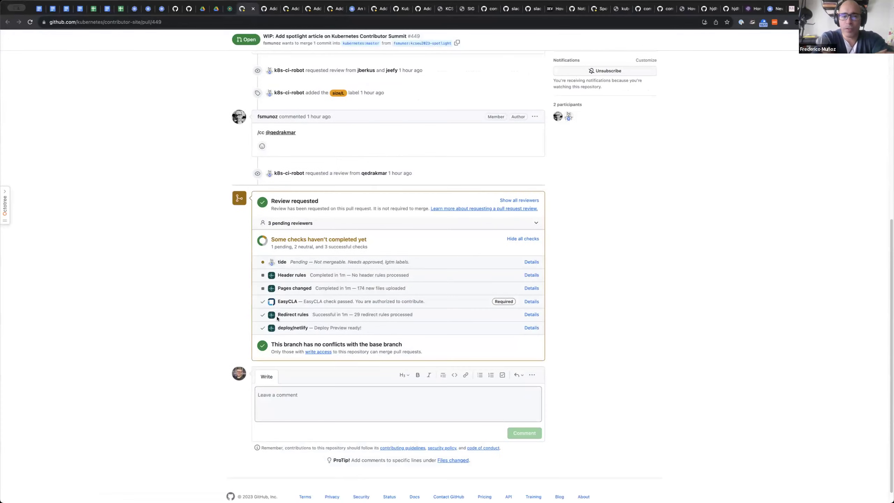
scroll(281, 327, up, 10)
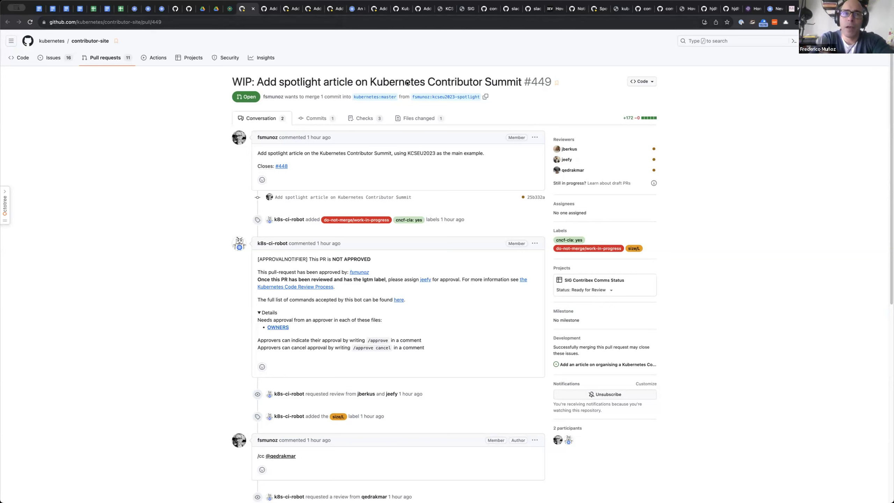
click(171, 7)
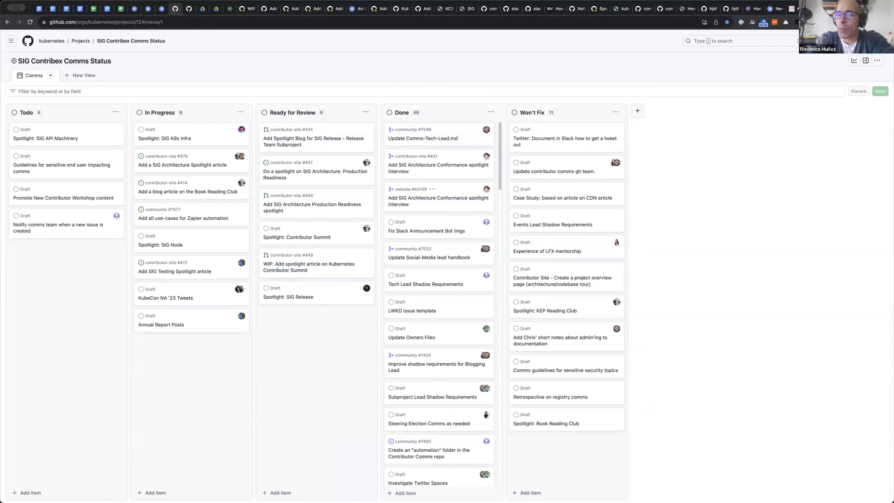
click(240, 111)
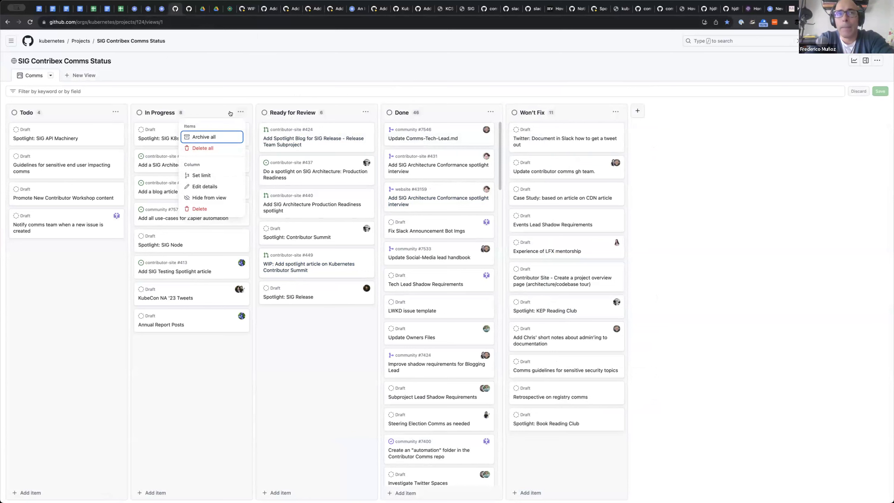
click(207, 110)
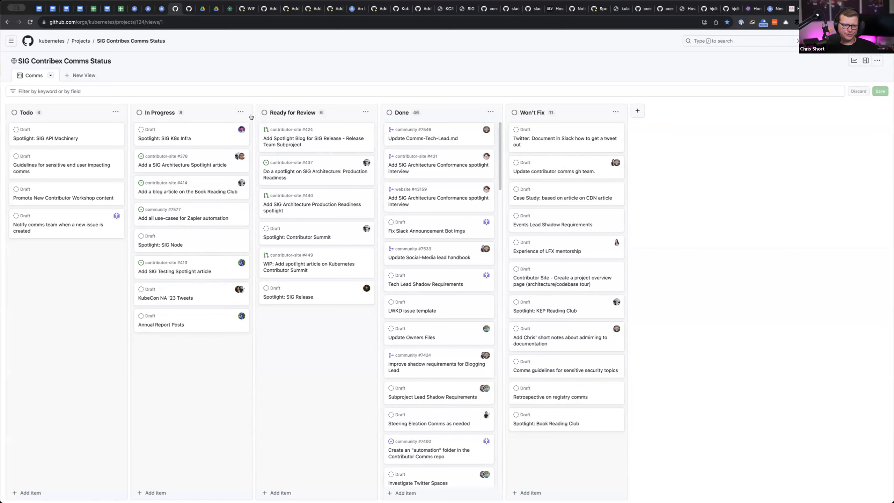
click(236, 109)
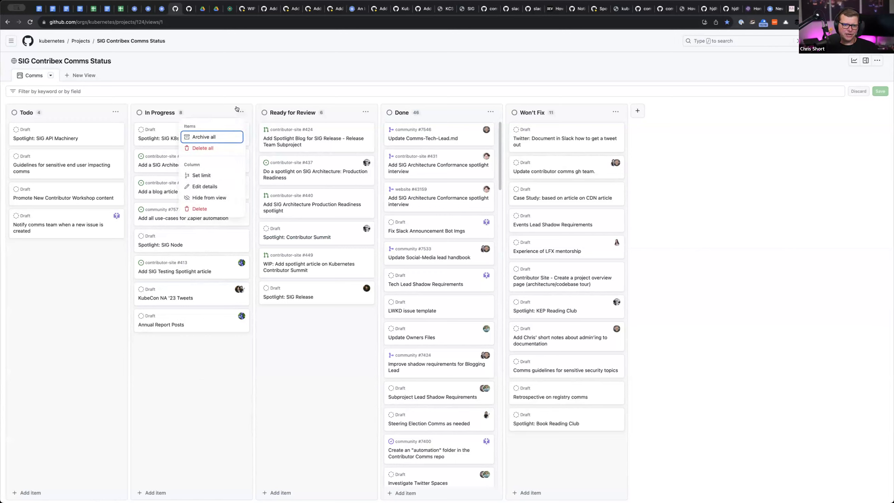
key(Escape)
Step: Start a new item in the In Progress column with the text "LWKD"
click(152, 492)
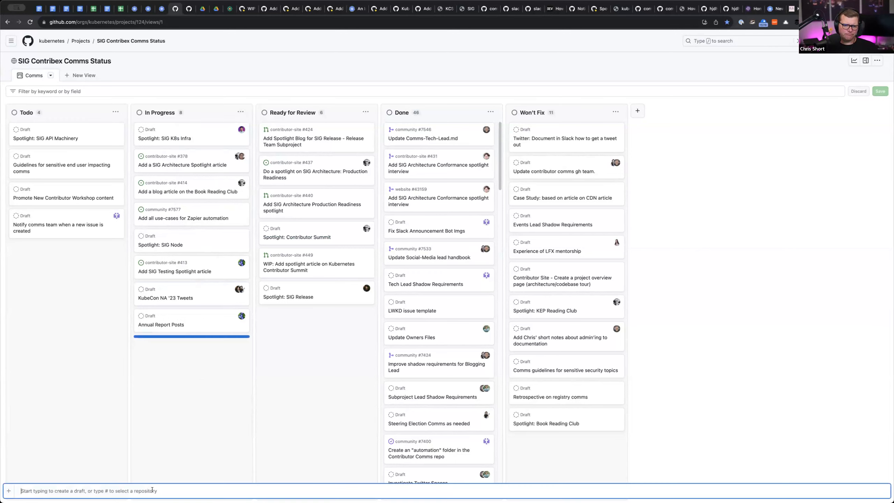
key(Escape)
click(152, 493)
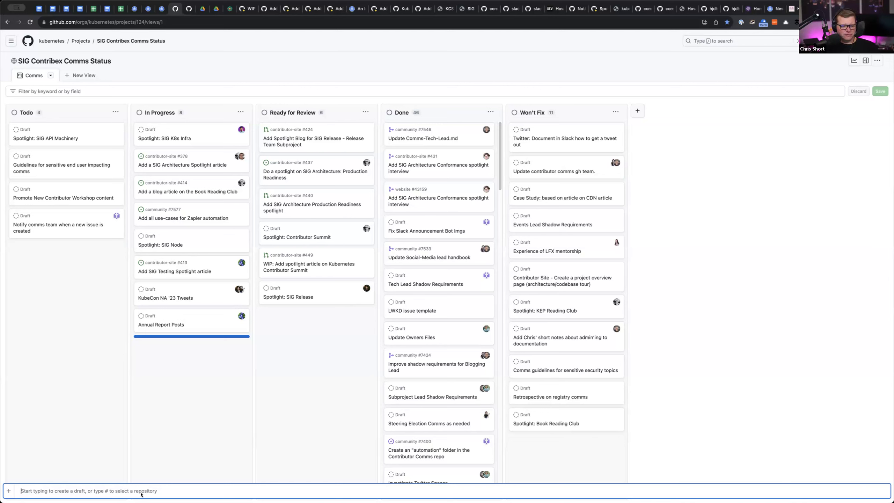
text(LWKD)
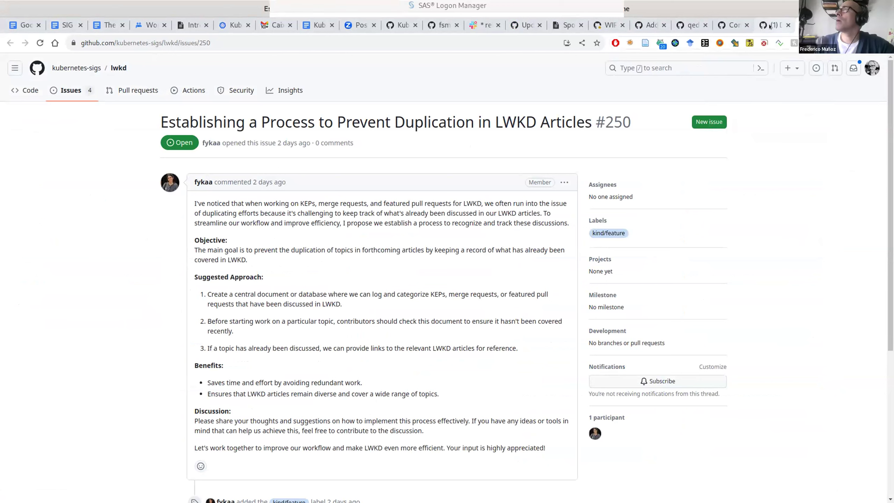
Step: Check issue #437 and LWKD issue #250 about preventing article duplication, and go back to the SIG Contribex Comms board
click(732, 26)
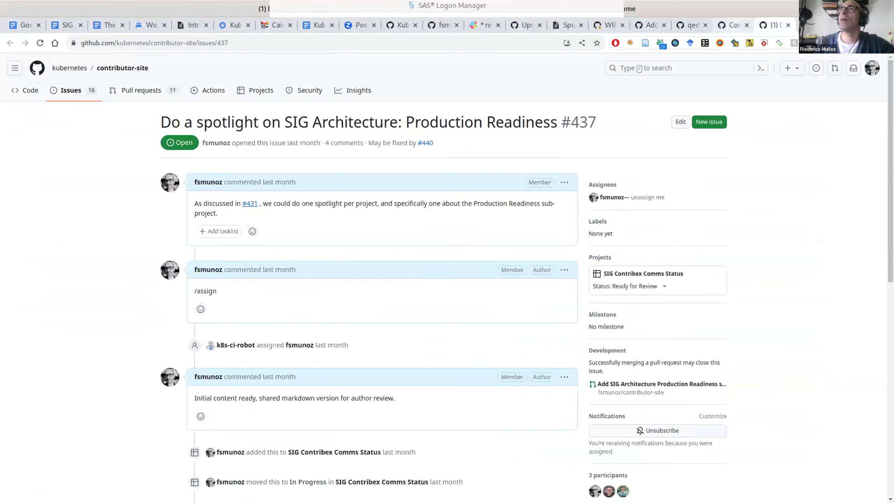
key(alt+Left)
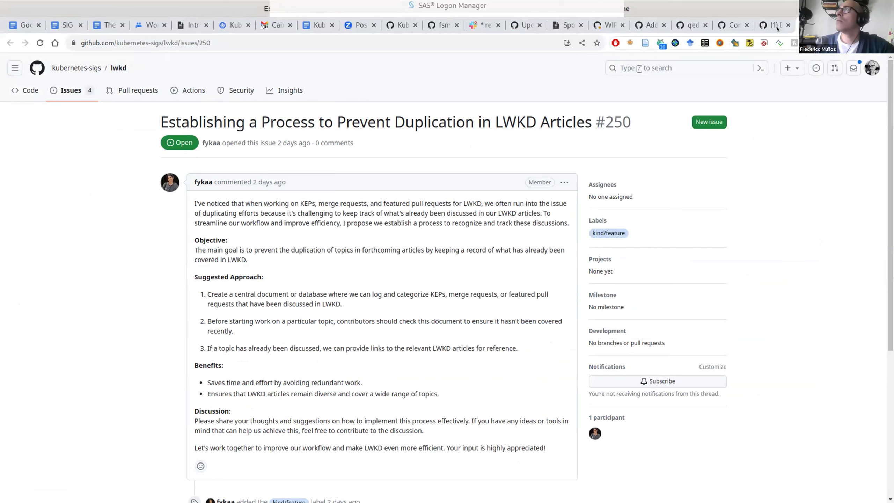
click(731, 23)
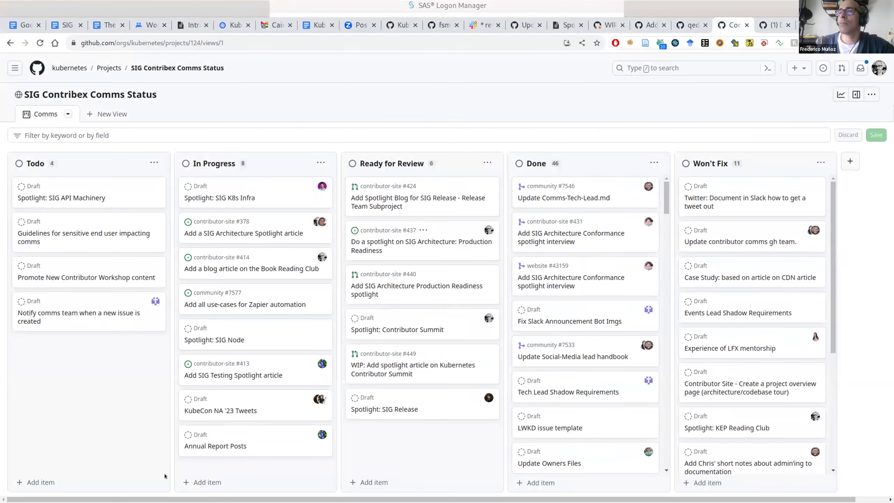
Step: Try to find the repository "#kubernetes-si" for a new In Progress item, and clear the entry along with its contributor-site repository filter
click(207, 479)
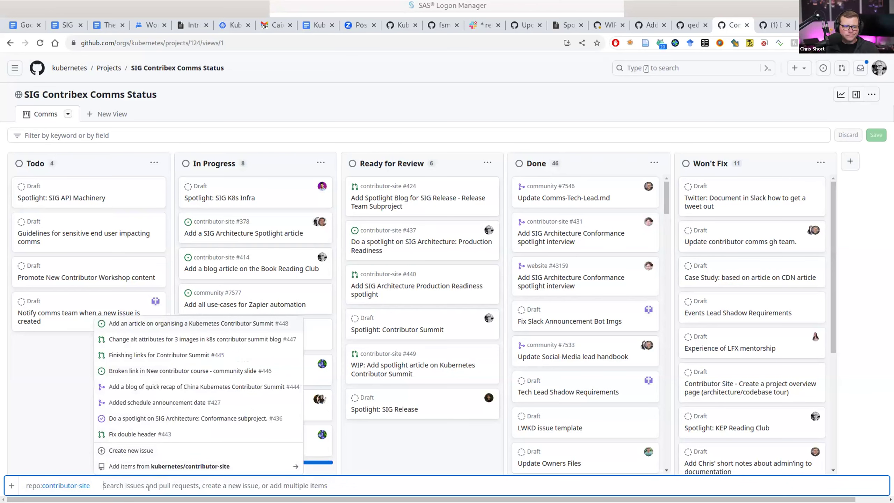
text(#kubernet)
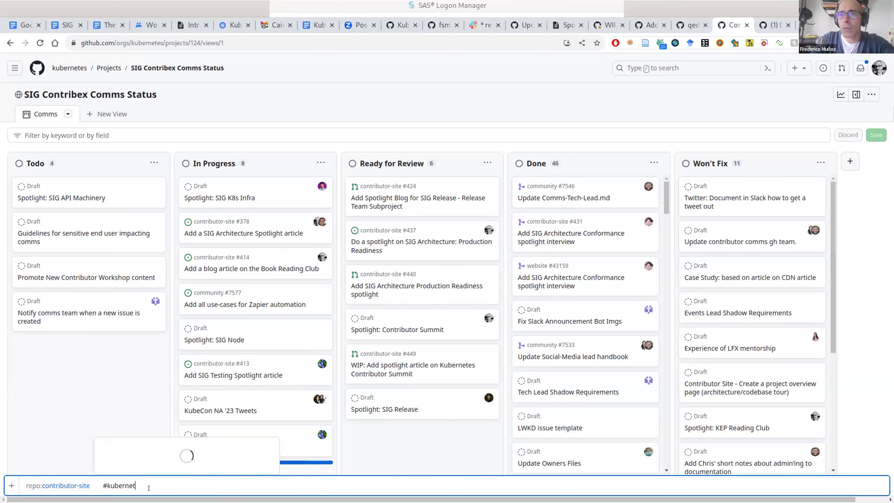
text(es-si)
key(BackSpace)
key(BackSpace)
key(BackSpace)
key(BackSpace)
key(BackSpace)
key(BackSpace)
key(BackSpace)
key(BackSpace)
key(BackSpace)
key(BackSpace)
key(BackSpace)
key(BackSpace)
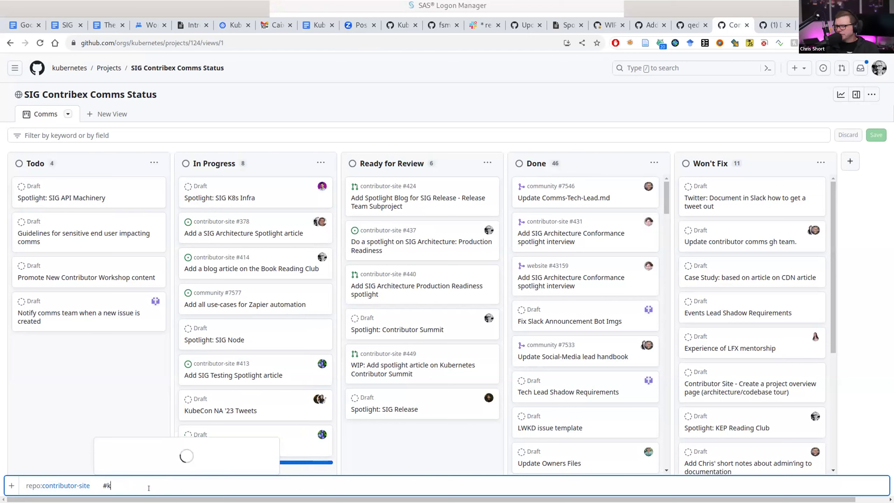
key(BackSpace)
key(BackSpace)
key(BackSpace)
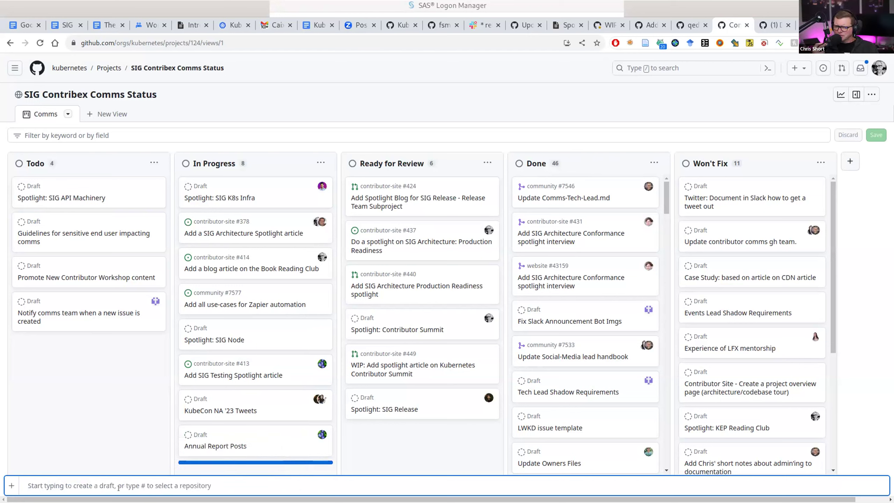
Step: Find the kubernetes-sigs/lwkd repository and select it as the source for the new In Progress item
text(#kub)
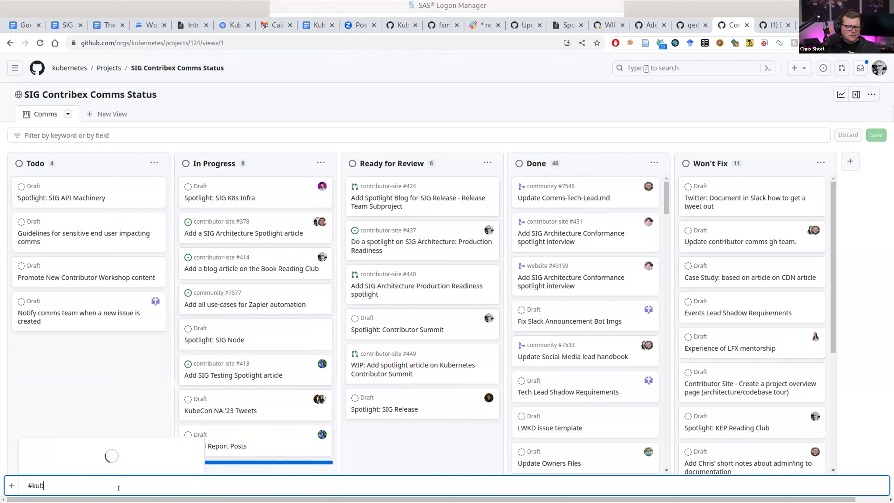
text(ernetes-)
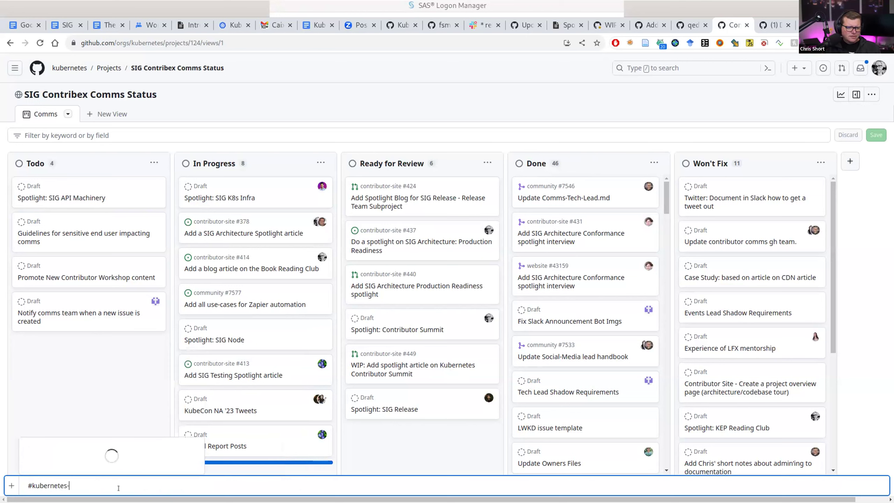
text(sig)
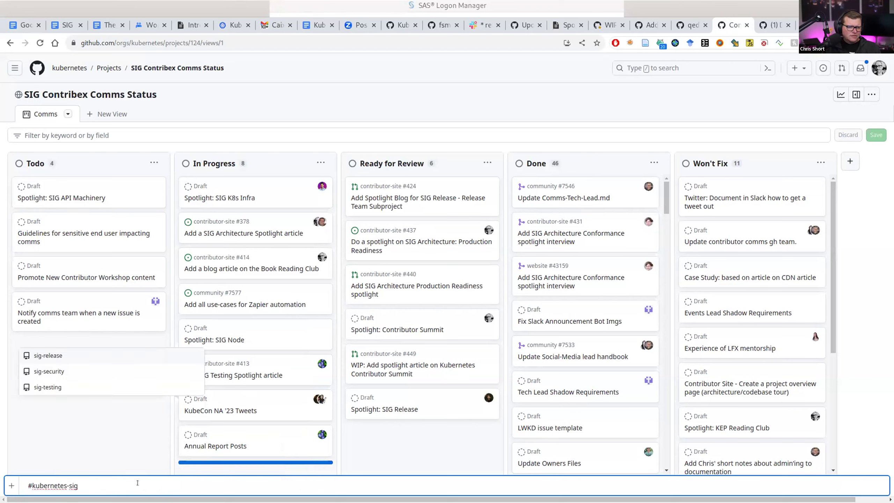
text(s)
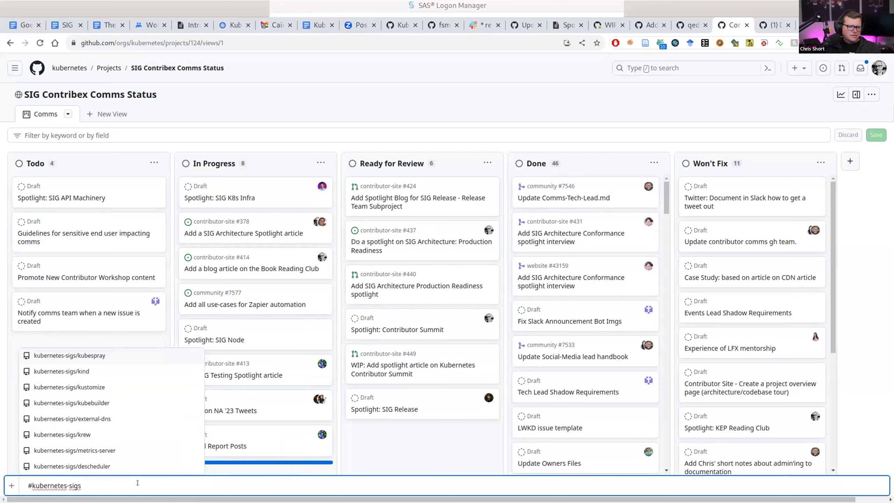
text(/l)
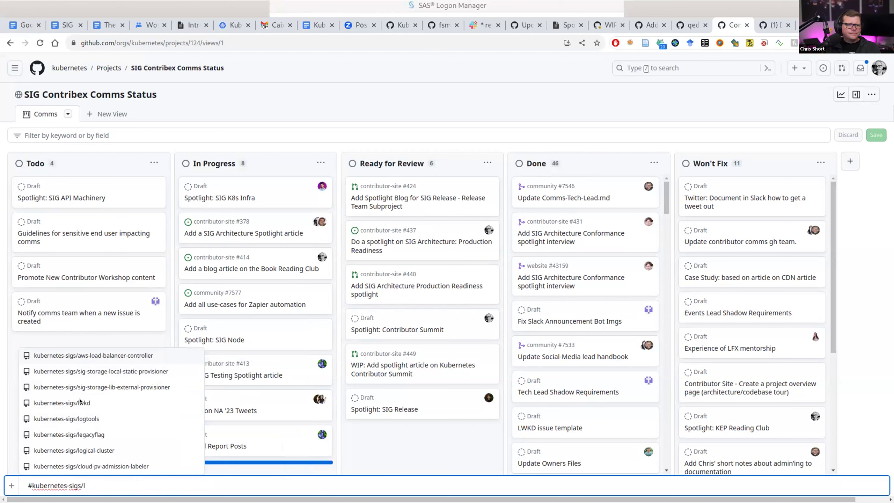
click(80, 403)
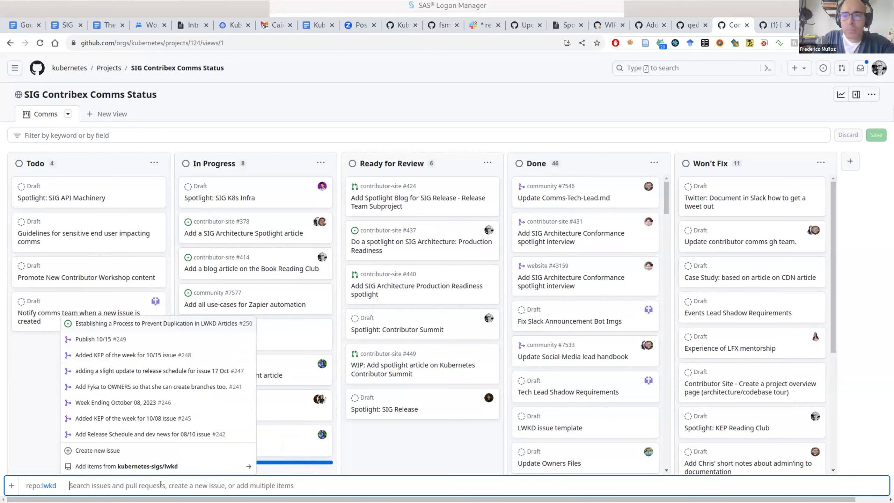
Step: Add lwkd issue #250, "Establishing a Process to Prevent Duplication in LWKD Articles", to the In Progress column and close the item entry
text(250)
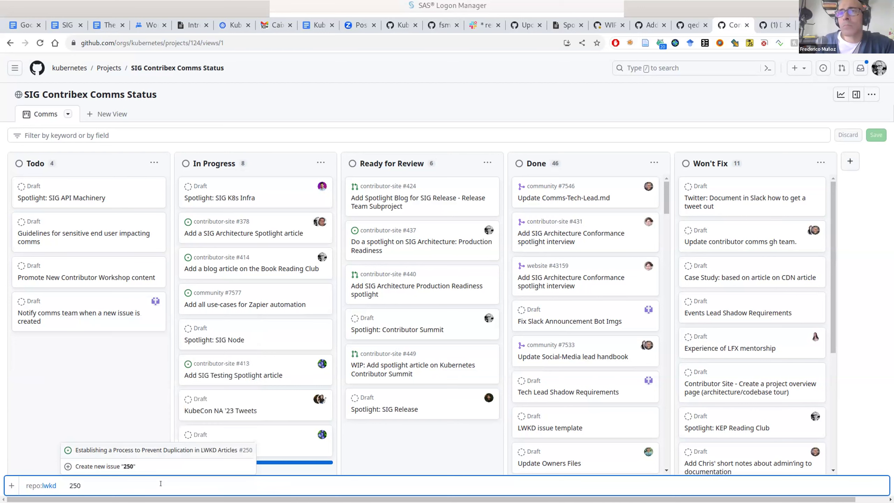
click(170, 451)
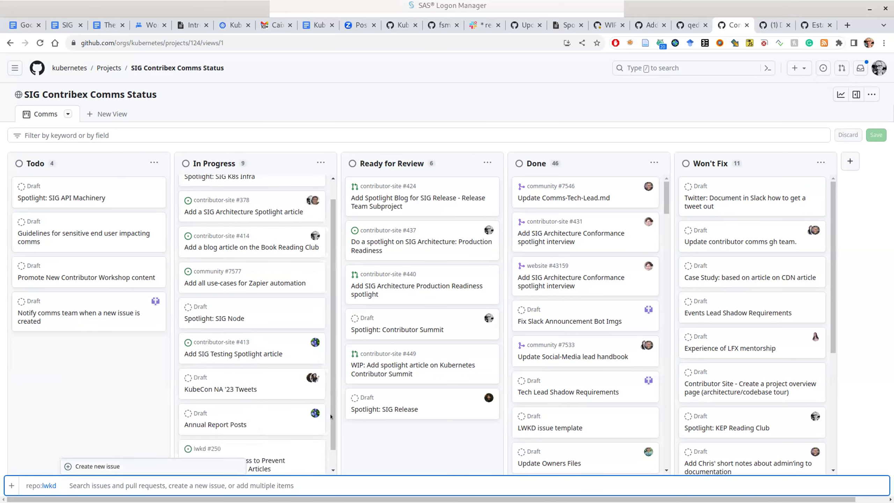
click(333, 452)
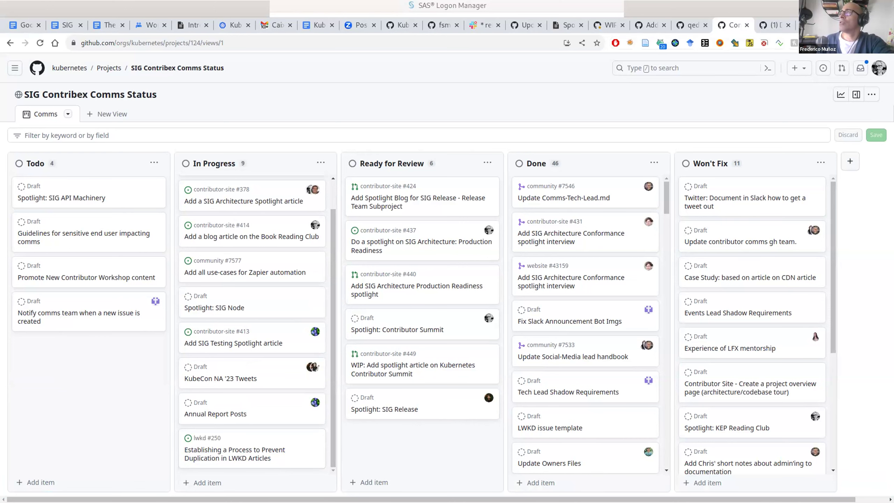
Step: Review LWKD issue #250's proposal and its project activity, and return to the SIG Contribex Comms board
click(792, 25)
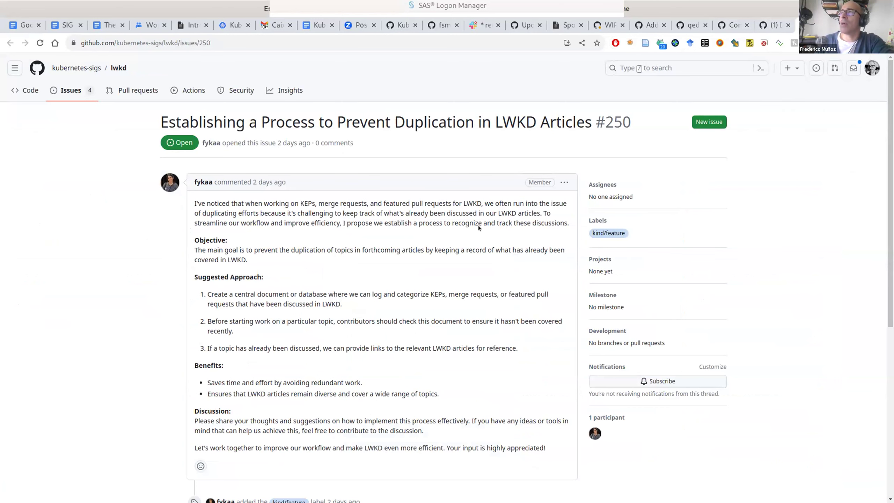
scroll(355, 289, down, 1)
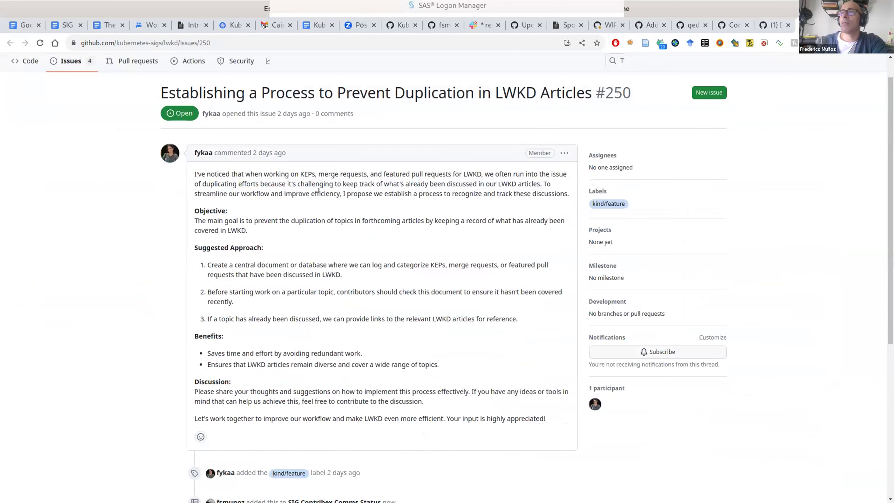
scroll(318, 191, down, 3)
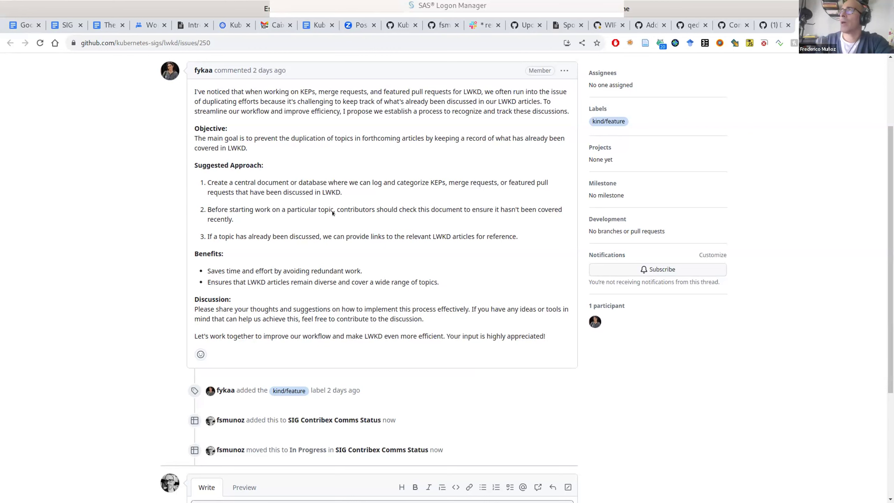
click(726, 27)
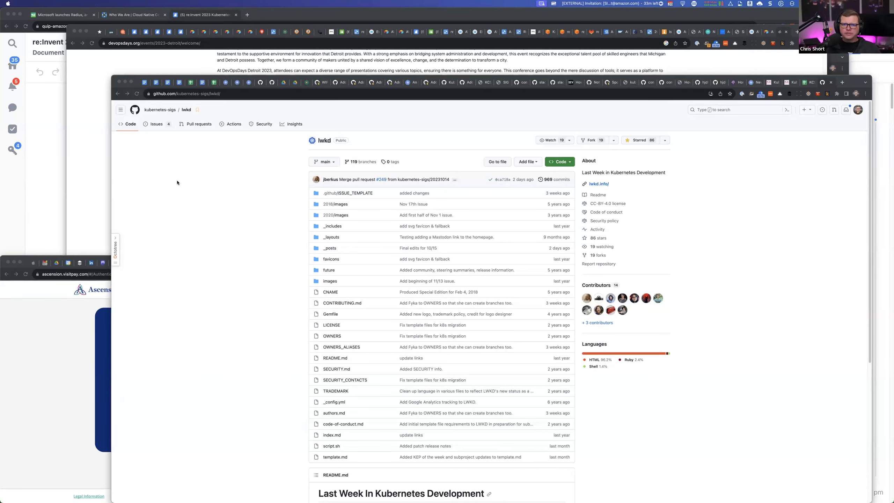
Step: Switch from the lwkd repository page to the SIG Contribex Comms Status board and reload it to discard the pending "LWKD" entry
click(177, 183)
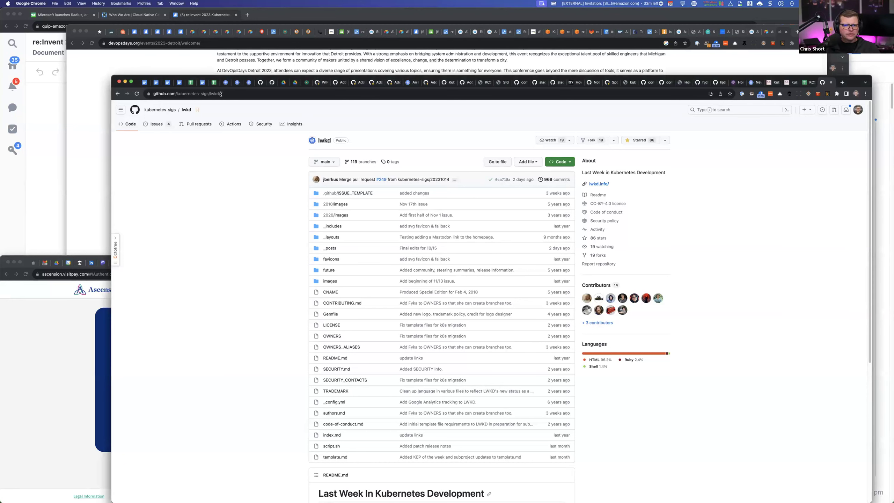
click(260, 82)
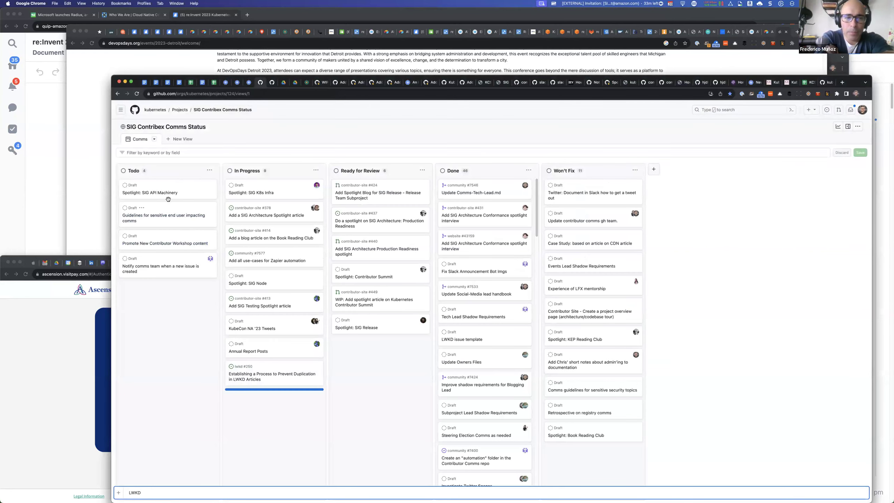
key(super+r)
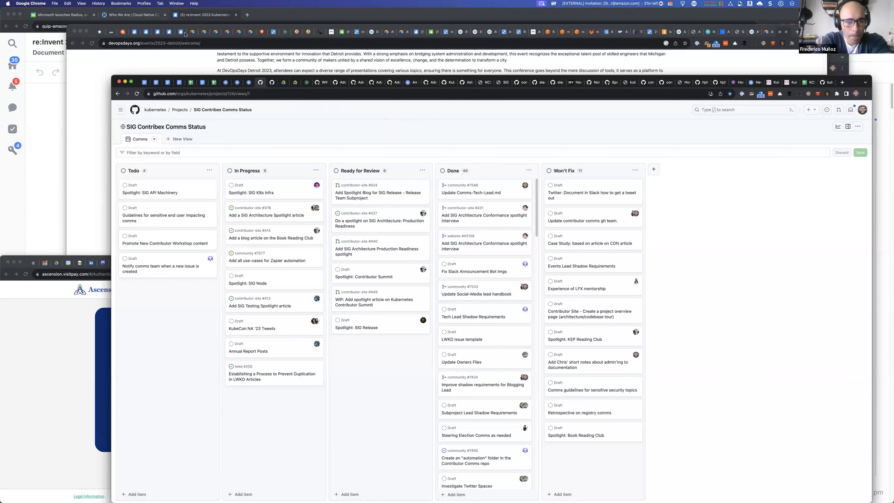
Step: Switch to the Kubernetes Contributor Comms Team 2023 document in Google Docs and start editing the empty Updates/Big Wins bullet under October 20, 2023
click(154, 84)
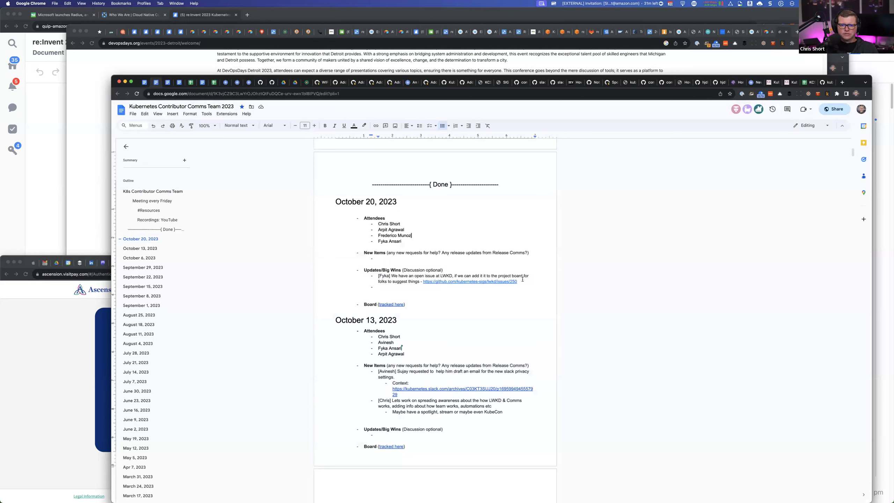
click(388, 287)
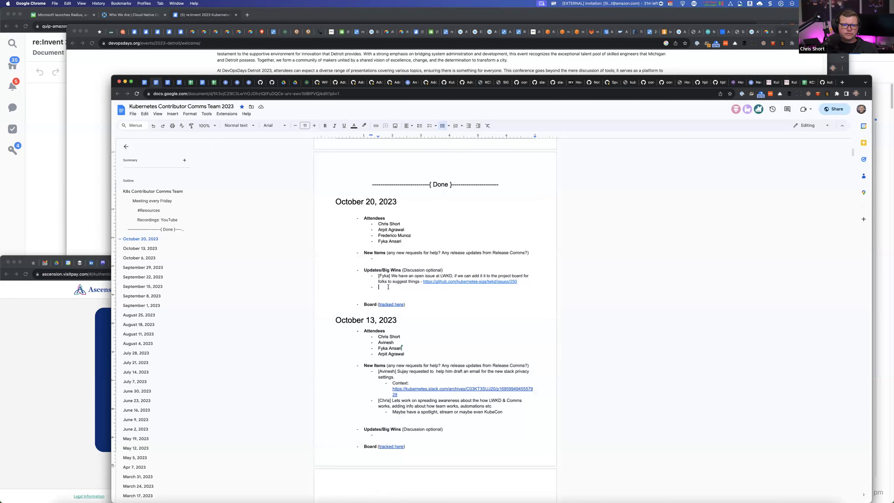